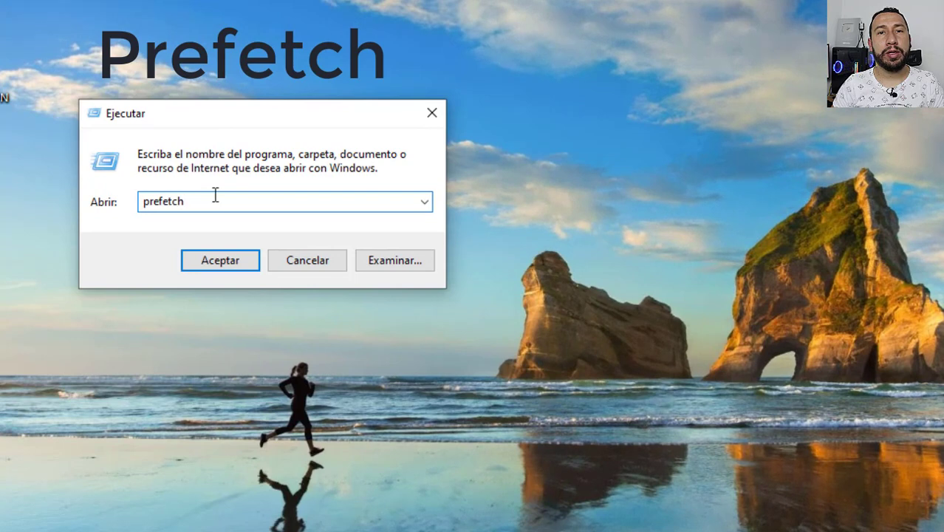
Open the Windows Prefetch folder with the Run command prefetch, granting permanent folder access, and resize its window
key("Return")
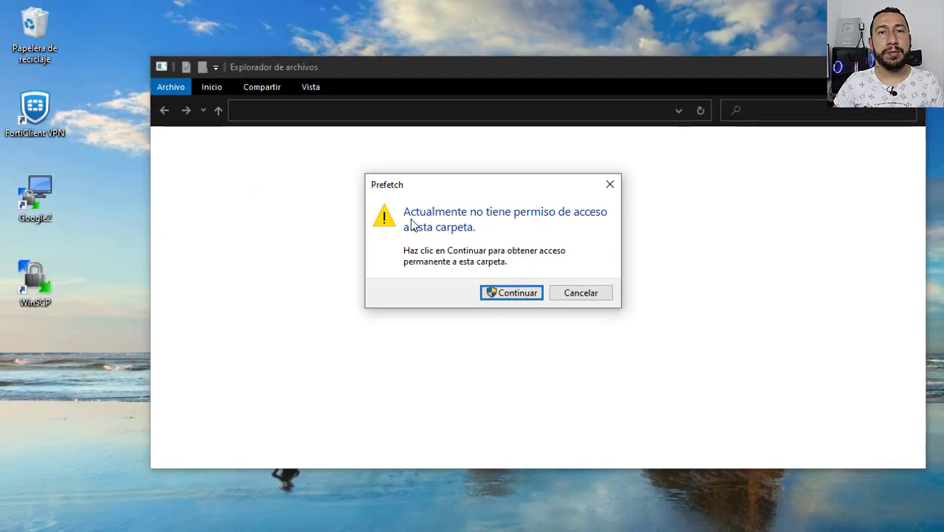
left_click(498, 296)
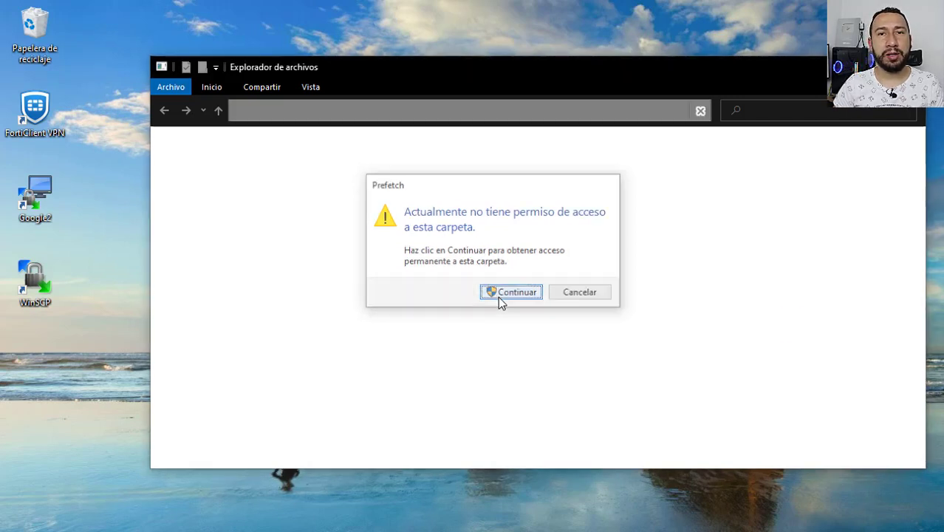
left_click_drag(505, 73, 371, 27)
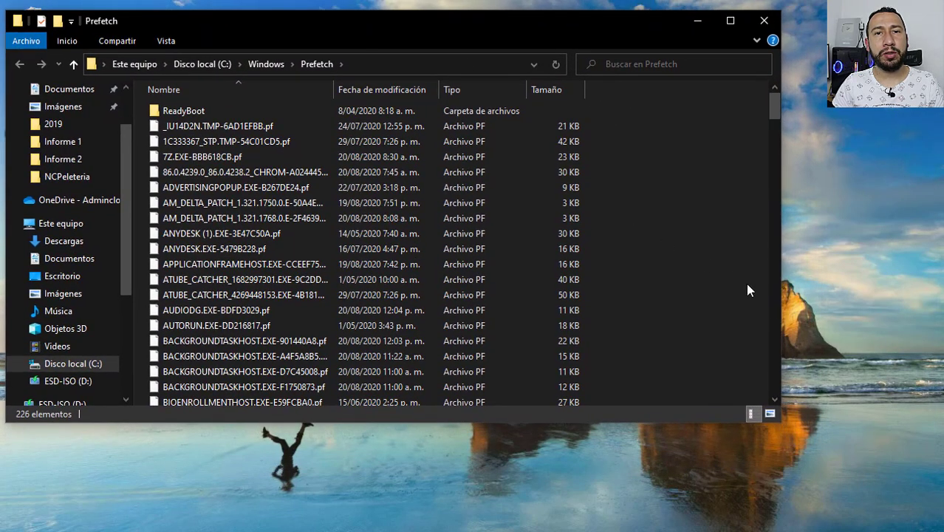
left_click_drag(770, 313, 639, 340)
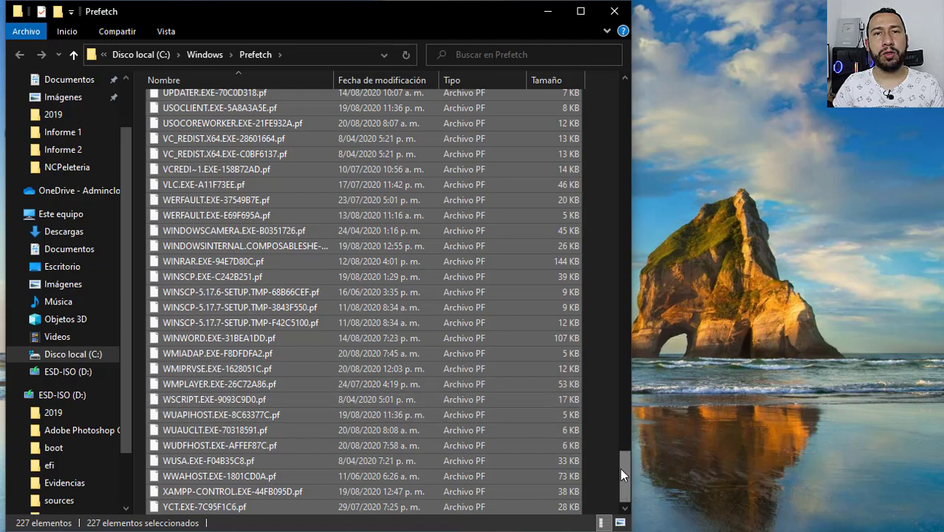
Delete all items in the Prefetch folder, skipping the in-use file PfPre_7f19dc2e.mkd, and close the folder window
left_click_drag(620, 468, 593, 92)
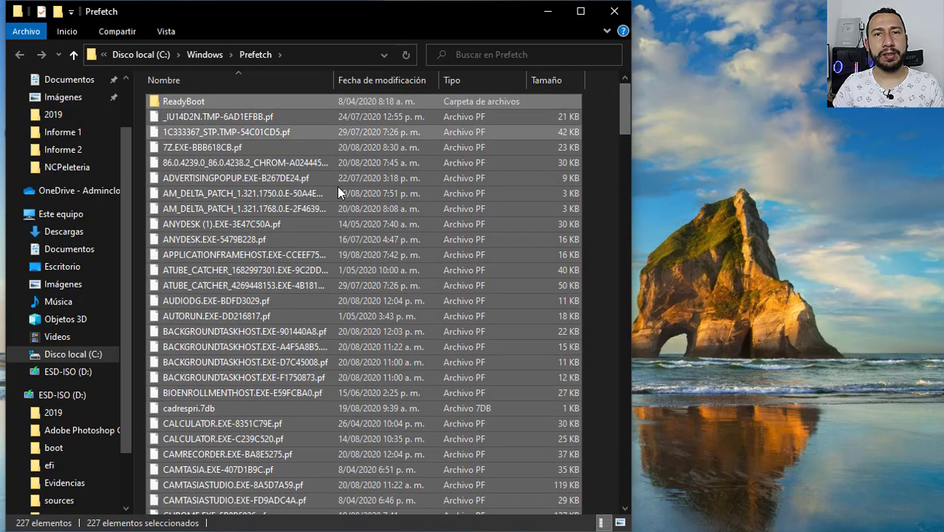
key("ctrl+e")
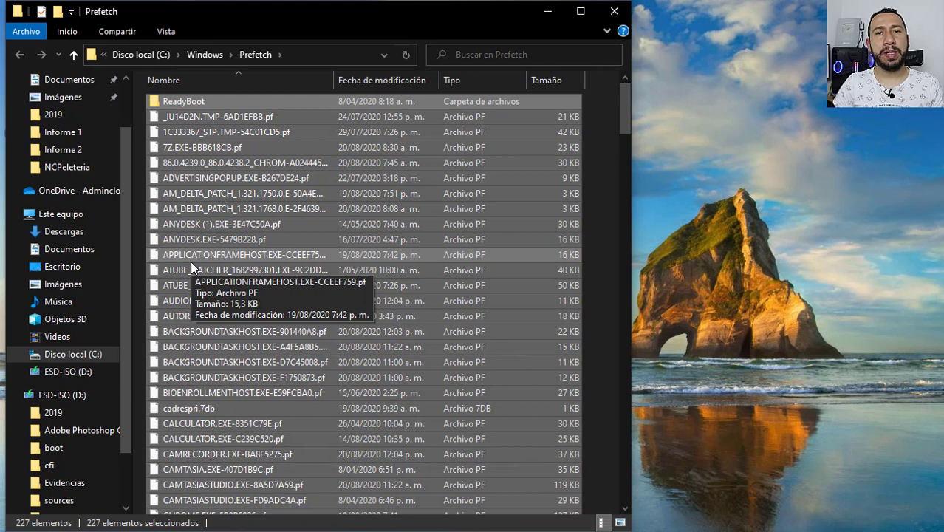
key("Delete")
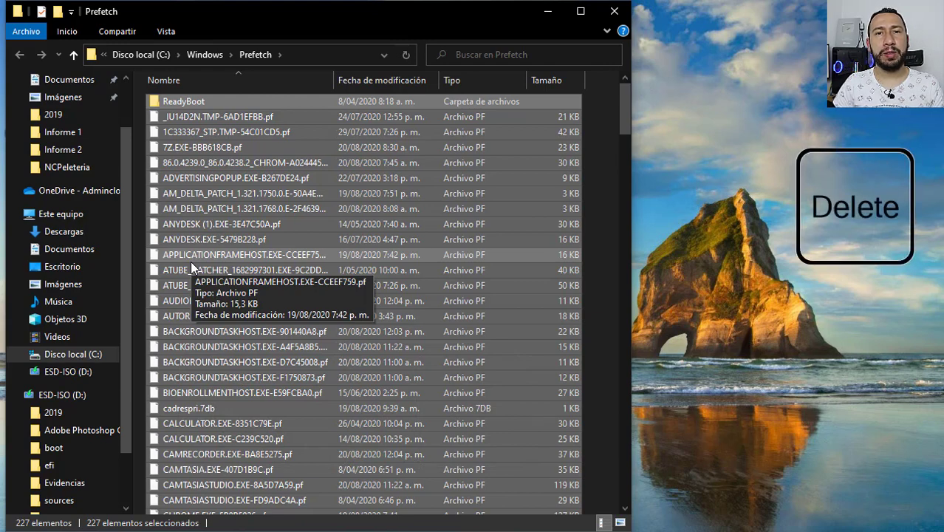
right_click(222, 187)
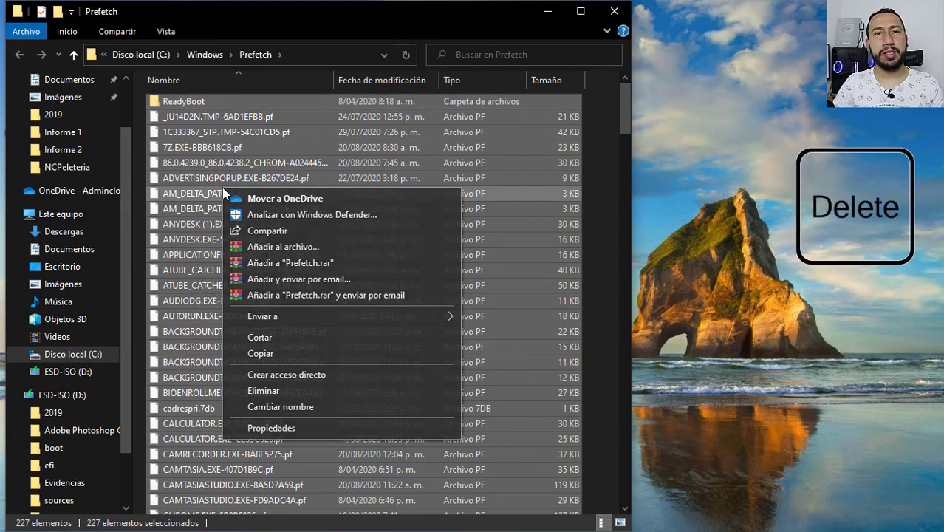
left_click(268, 391)
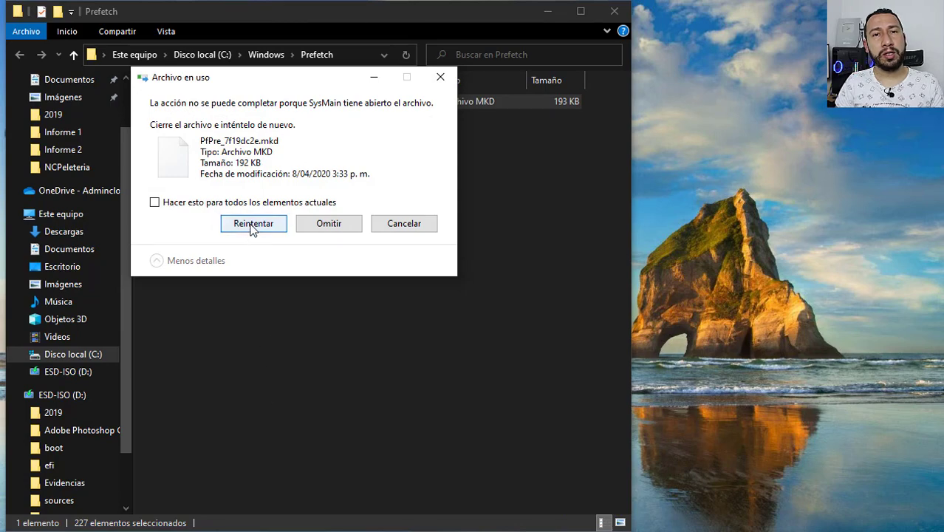
left_click(254, 225)
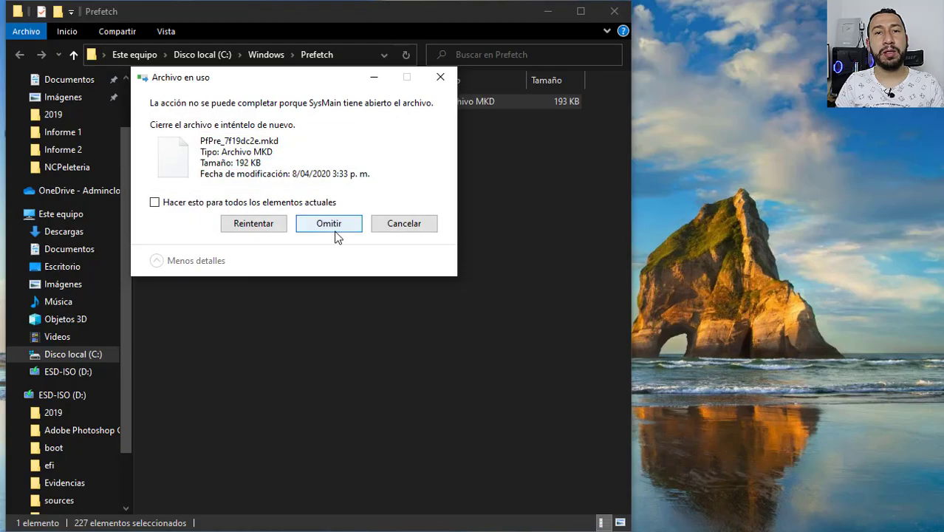
left_click(331, 224)
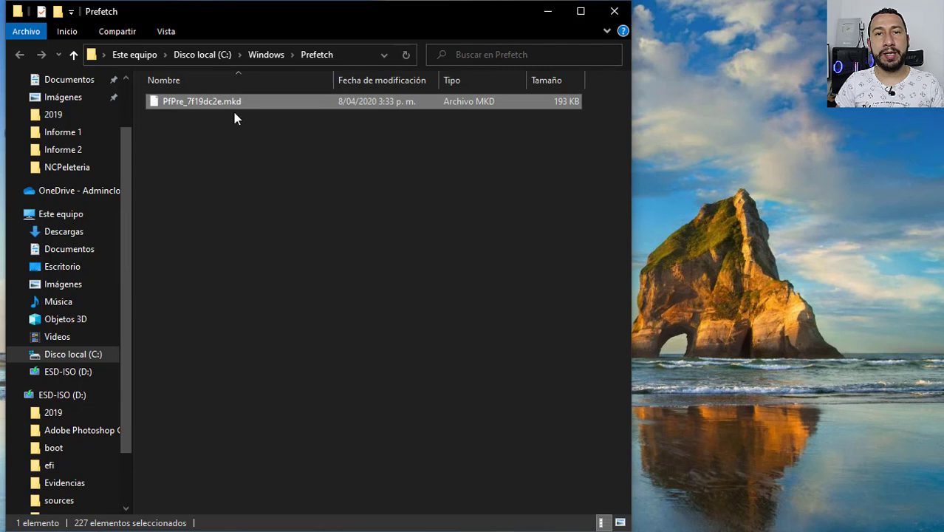
left_click(198, 195)
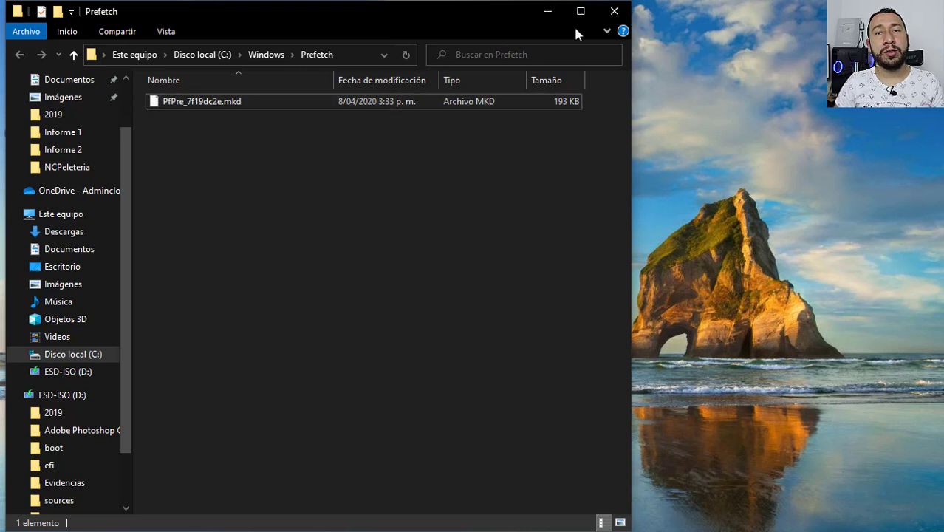
left_click(614, 11)
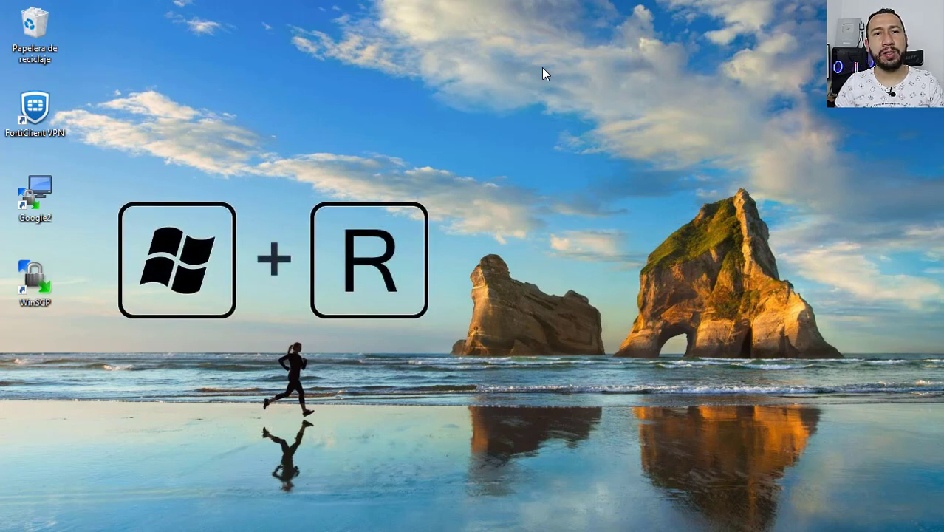
Open the Windows Temp folder with the Run command temp, granting permanent folder access, and make its window taller
key("super+r")
type("tem")
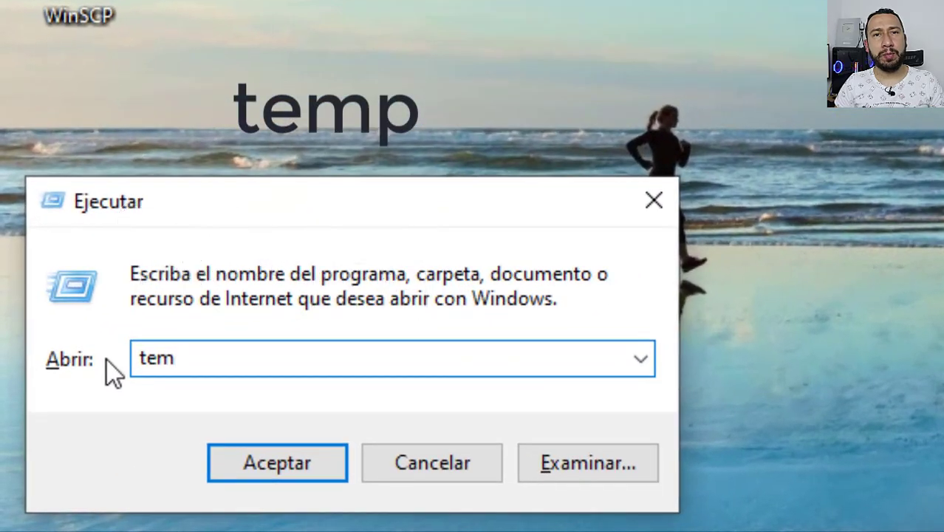
type("p")
key("Return")
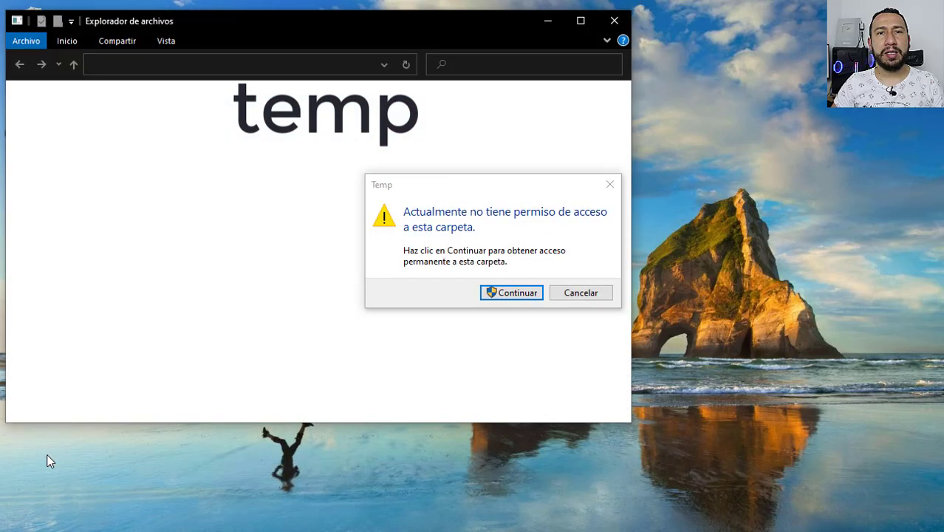
left_click(512, 294)
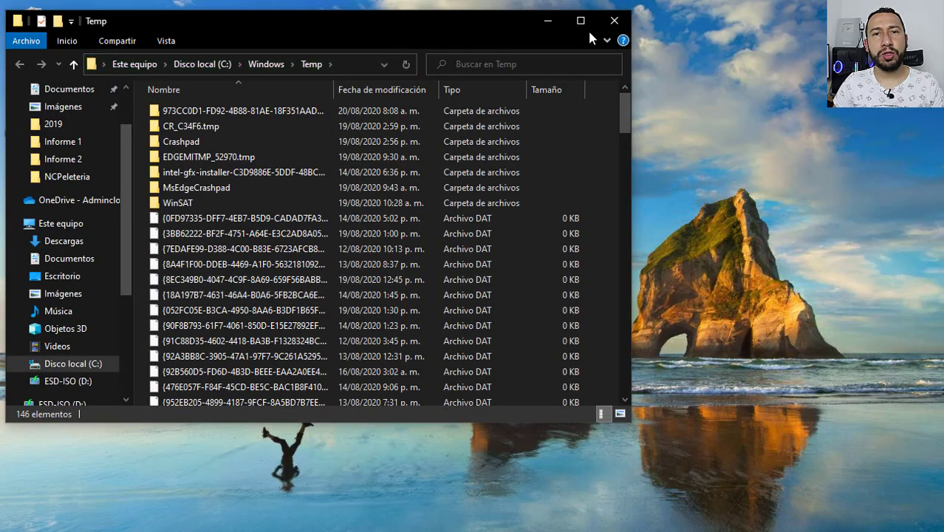
left_click_drag(500, 22, 494, 18)
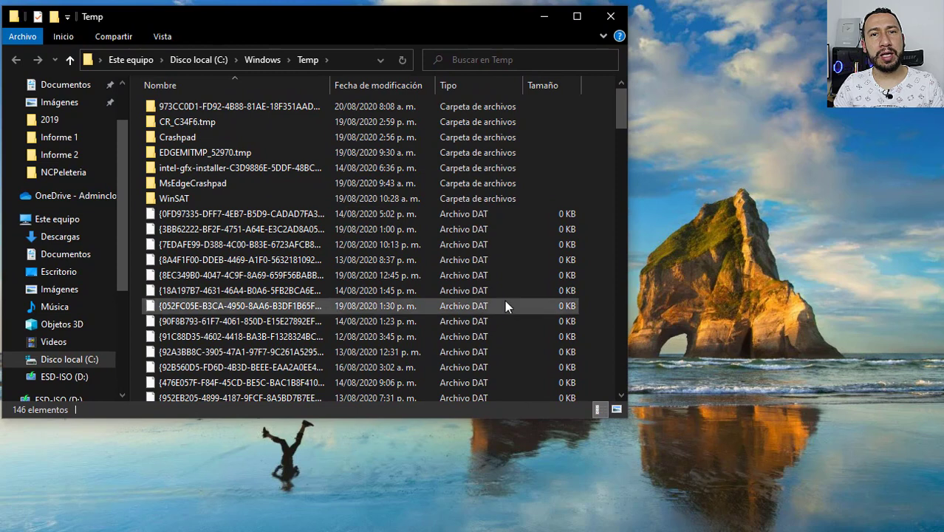
left_click_drag(468, 419, 449, 519)
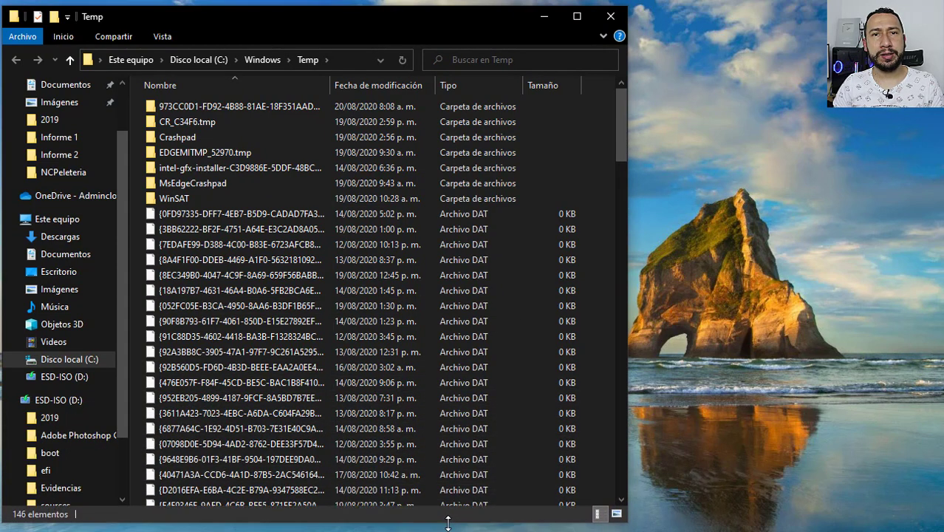
Delete all items in the Windows Temp folder with administrator permission, skipping files in use, and close the folder window
key("ctrl+e")
left_click(248, 307)
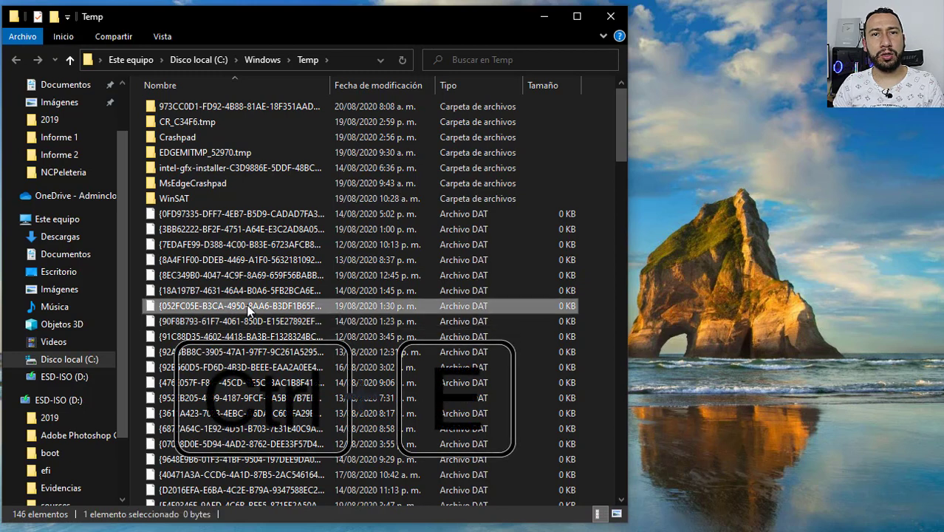
key("ctrl+e")
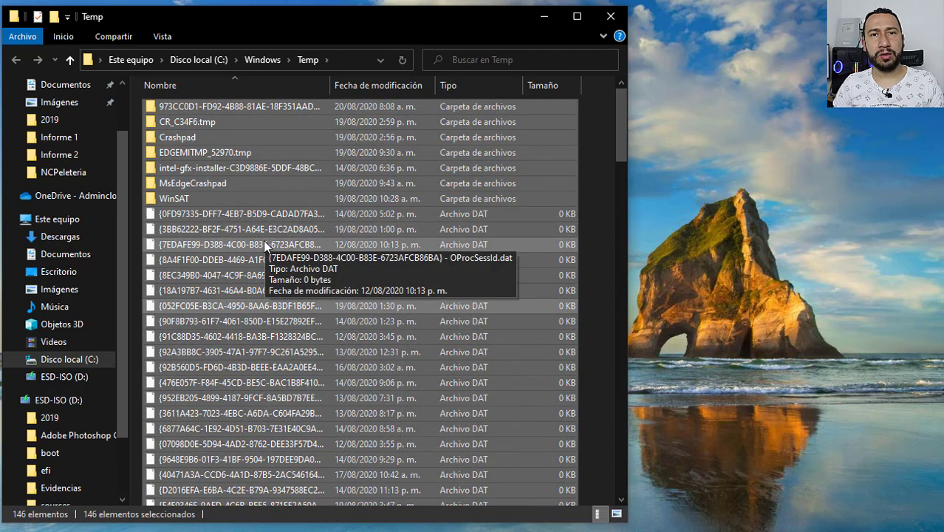
right_click(263, 241)
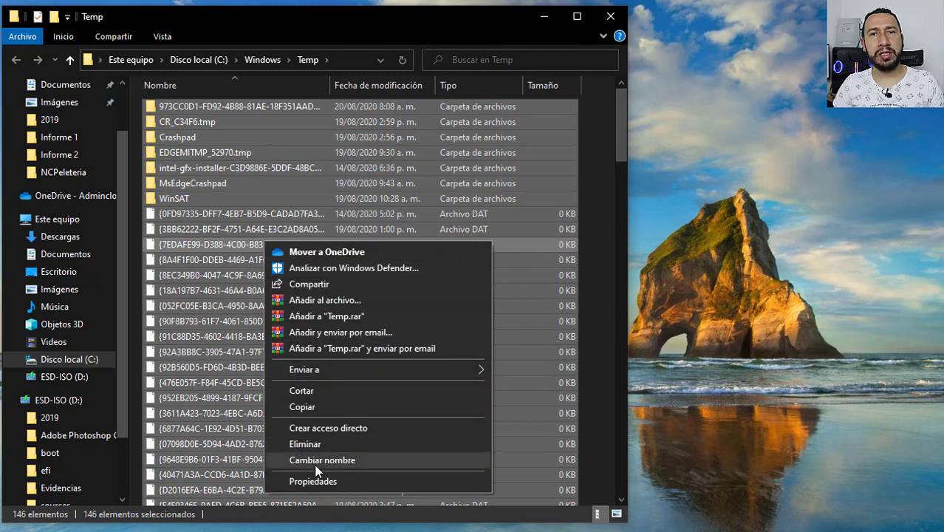
left_click(336, 448)
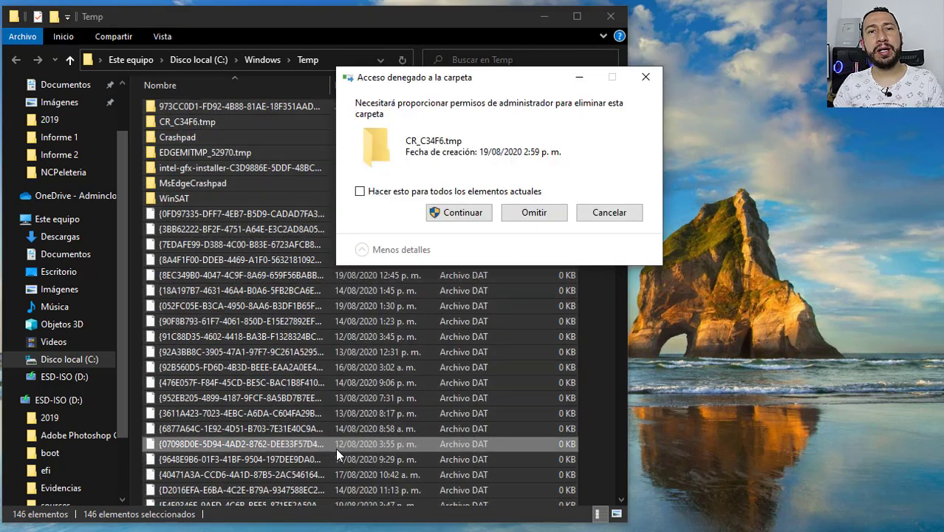
left_click(442, 212)
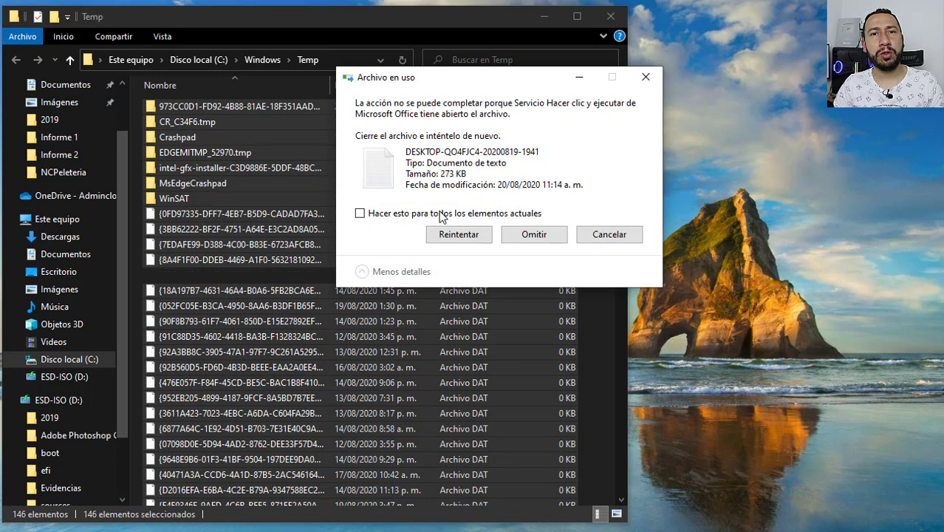
left_click(533, 235)
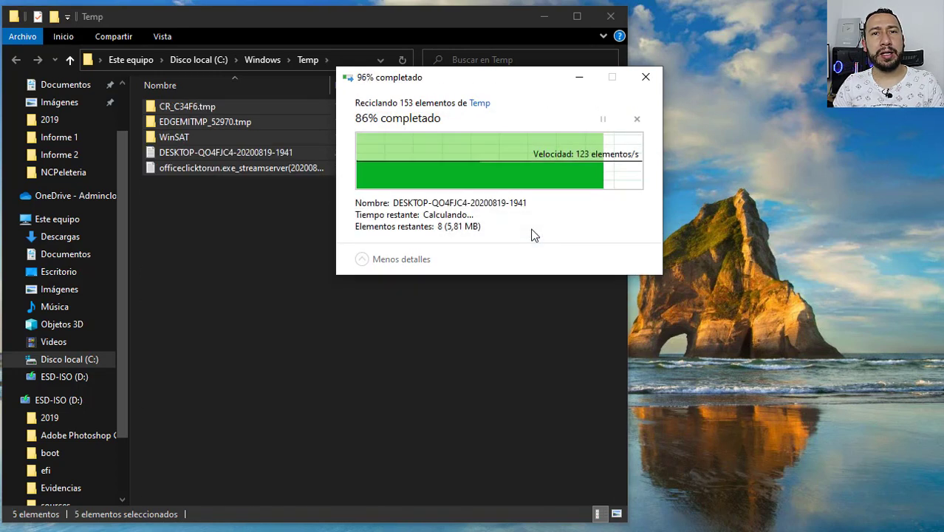
left_click(534, 235)
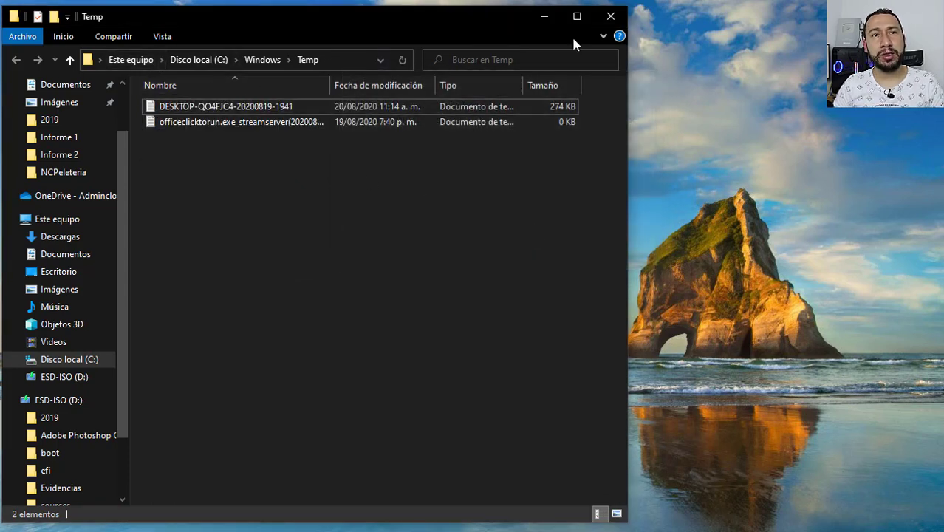
left_click(612, 23)
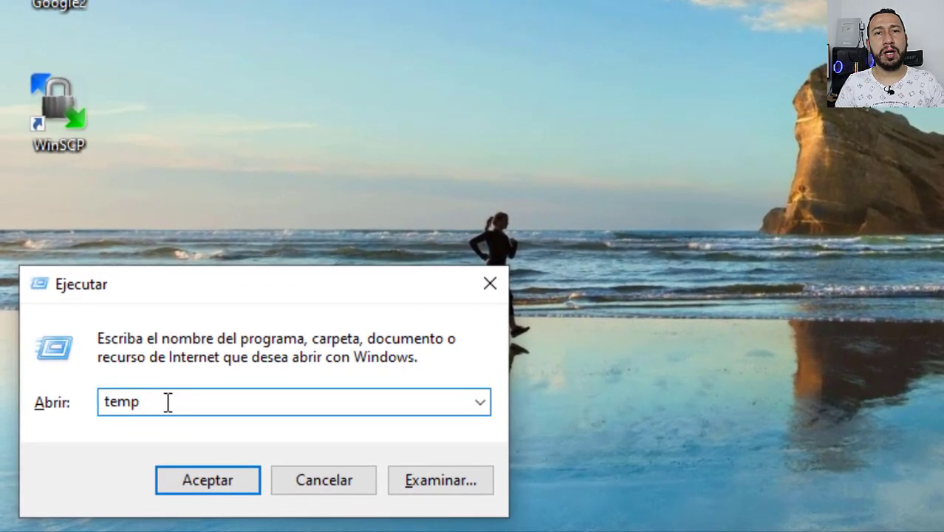
Change the Run command to %temp% and open the user's local Temp folder
key("Left")
key("Left")
key("Left")
key("Left")
key("Left")
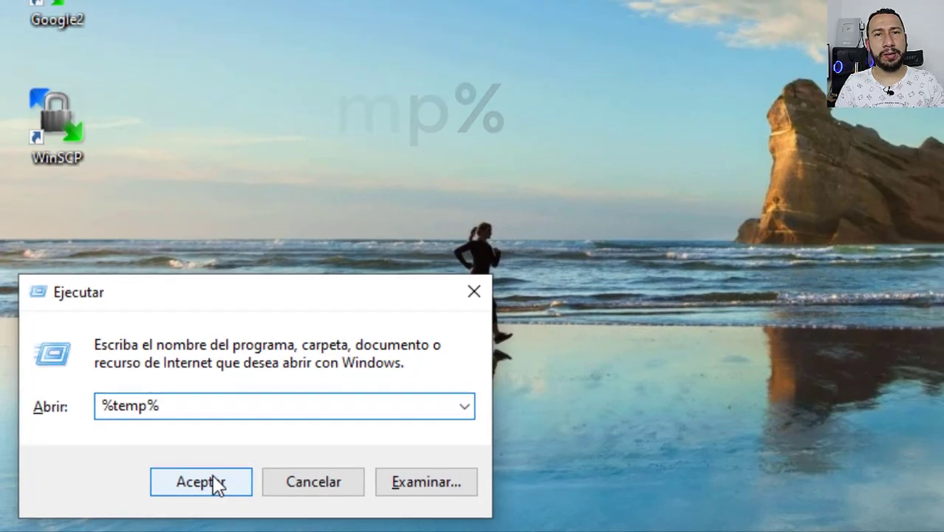
left_click(221, 481)
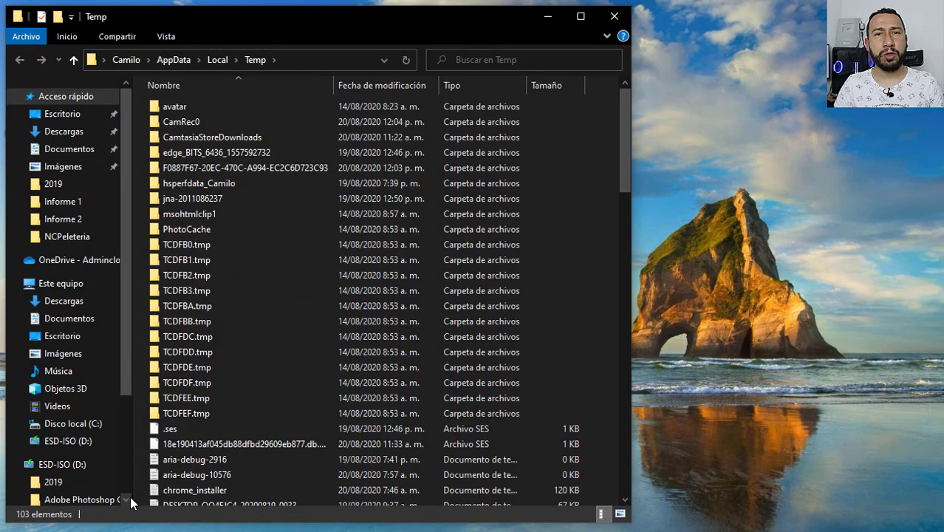
Delete all items in the user's local Temp folder, skipping the files and folders that are in use
key("ctrl+e")
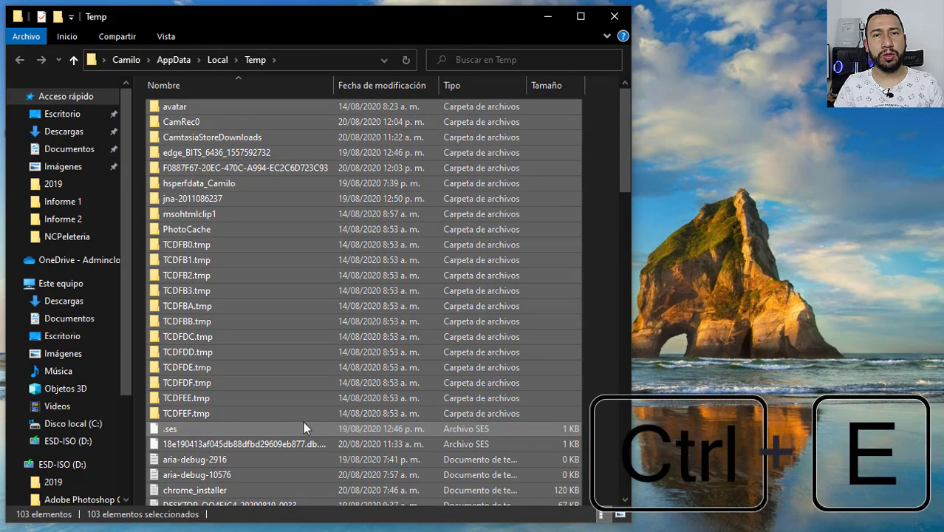
right_click(302, 421)
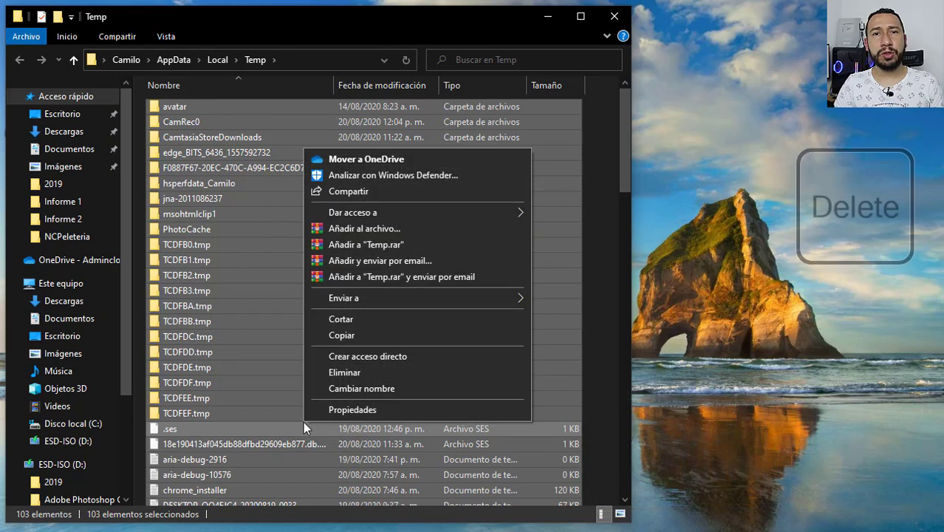
left_click(357, 374)
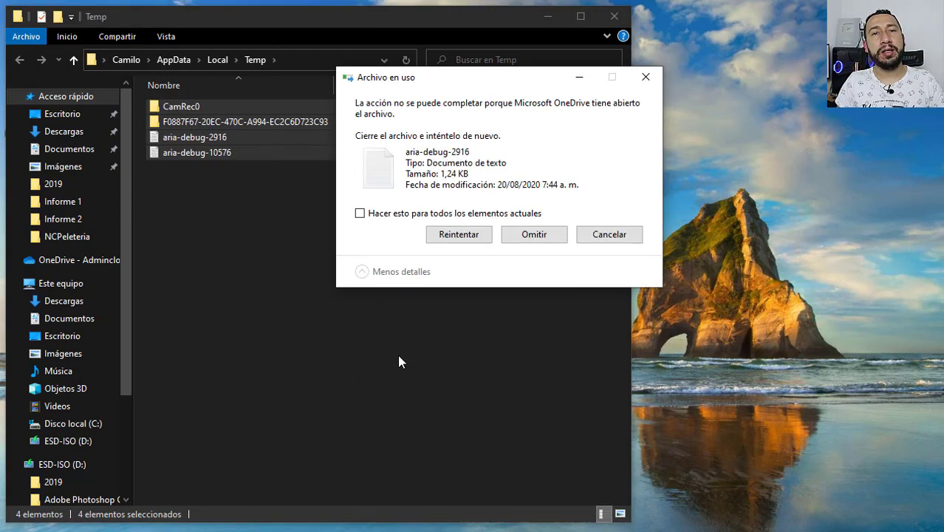
left_click(465, 237)
left_click(528, 237)
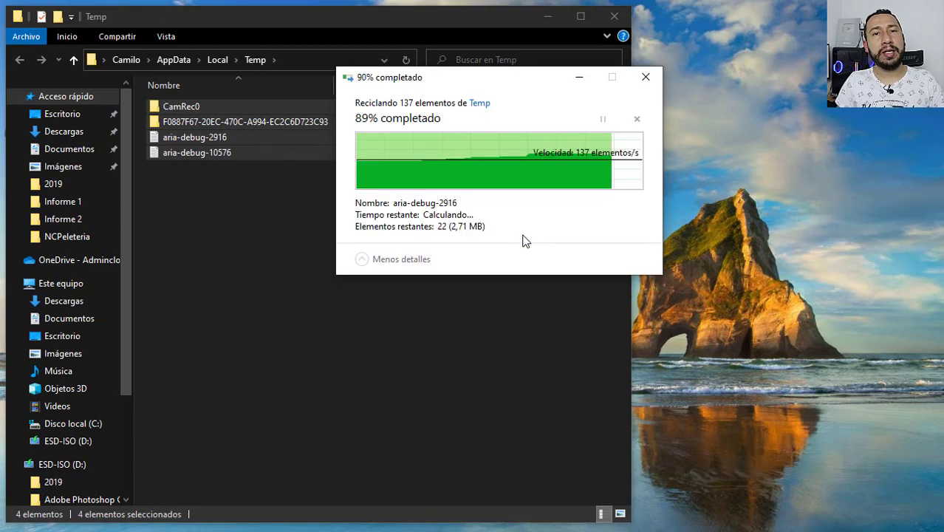
left_click(524, 237)
left_click(525, 240)
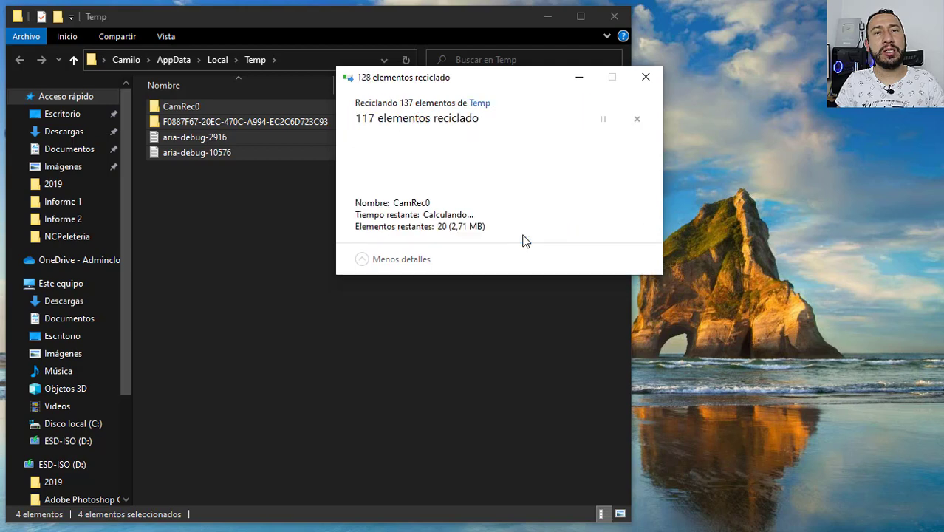
left_click(525, 219)
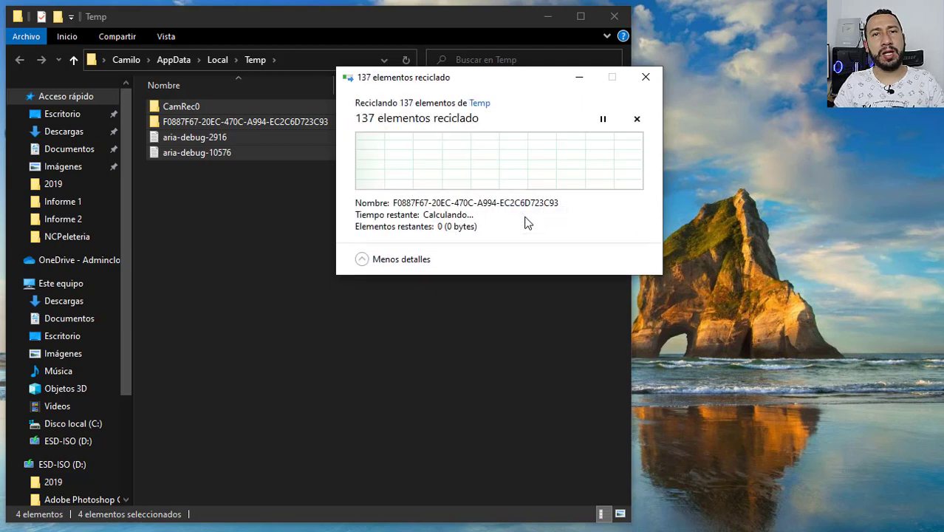
left_click(524, 221)
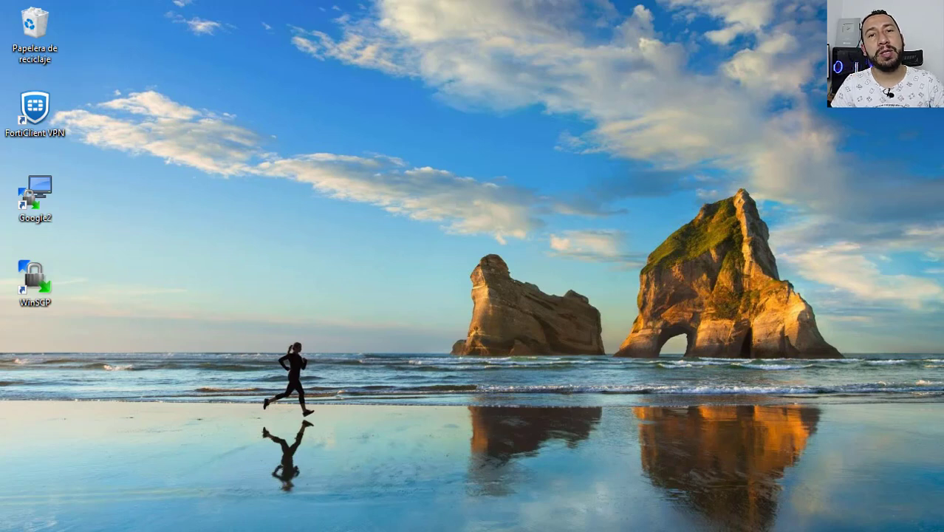
Search Windows for visor de eventos, open Visor de eventos and enlarge its window to nearly fill the screen
key("super+s")
type("vi")
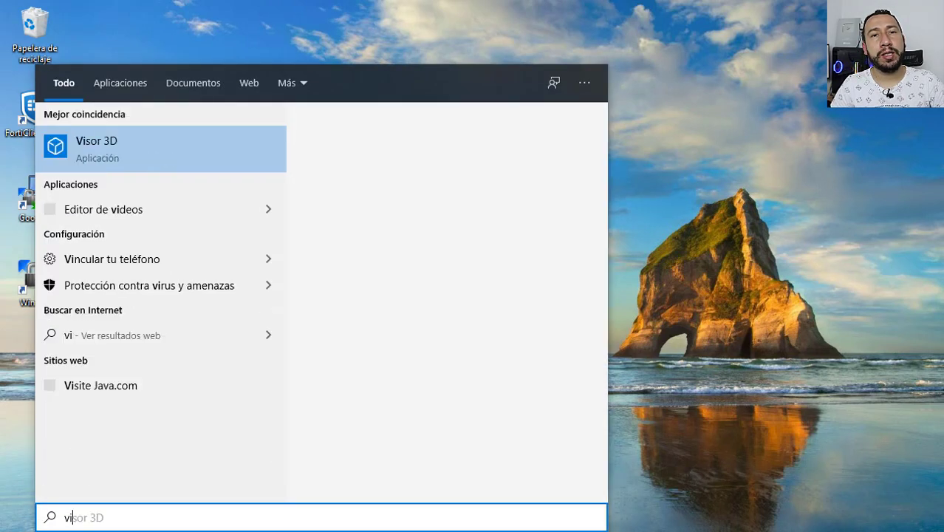
type("sor ")
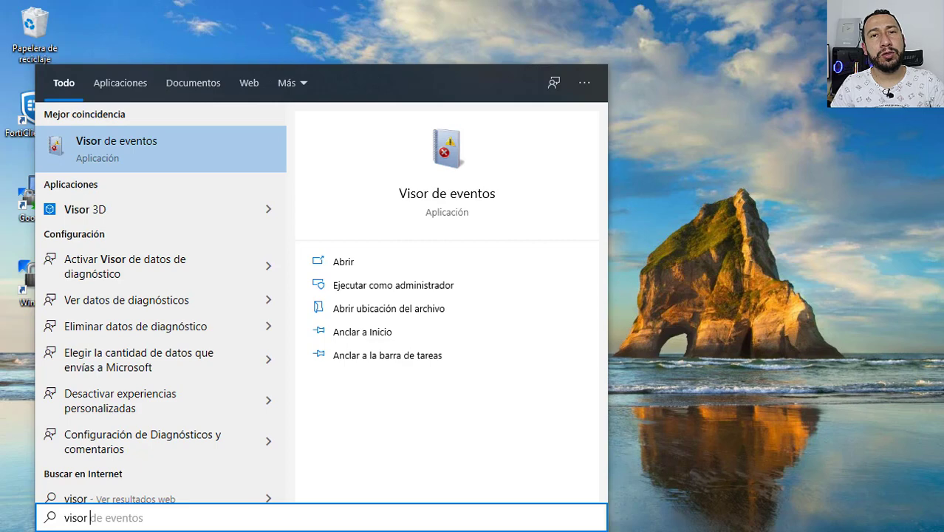
type("de evento")
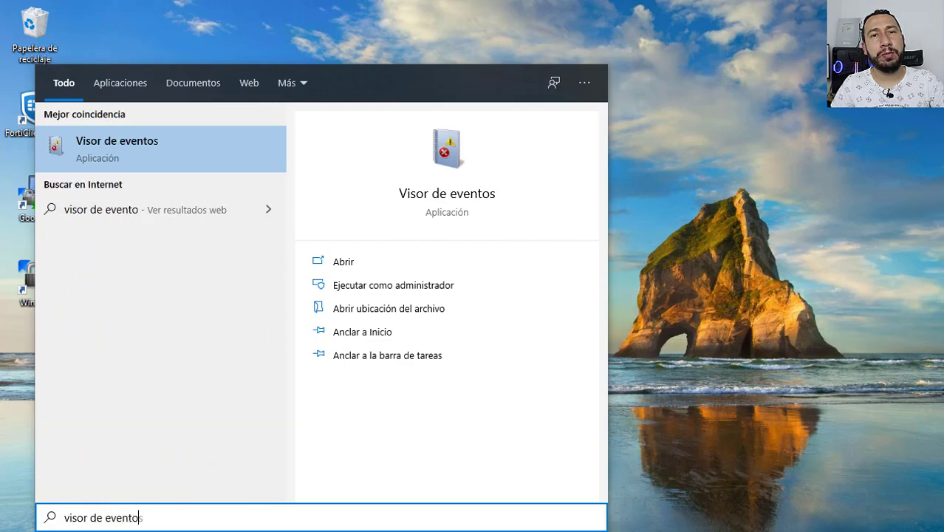
type("s")
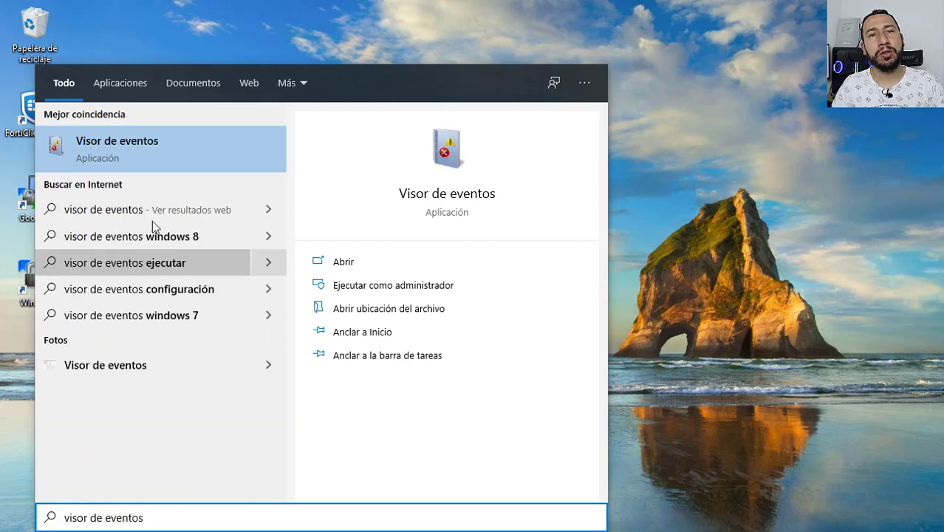
left_click(145, 146)
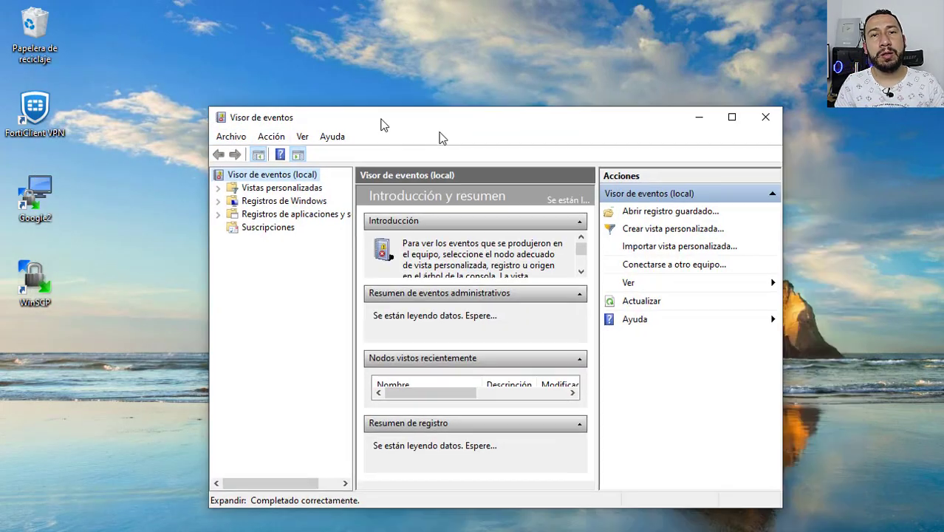
left_click_drag(384, 124, 177, 25)
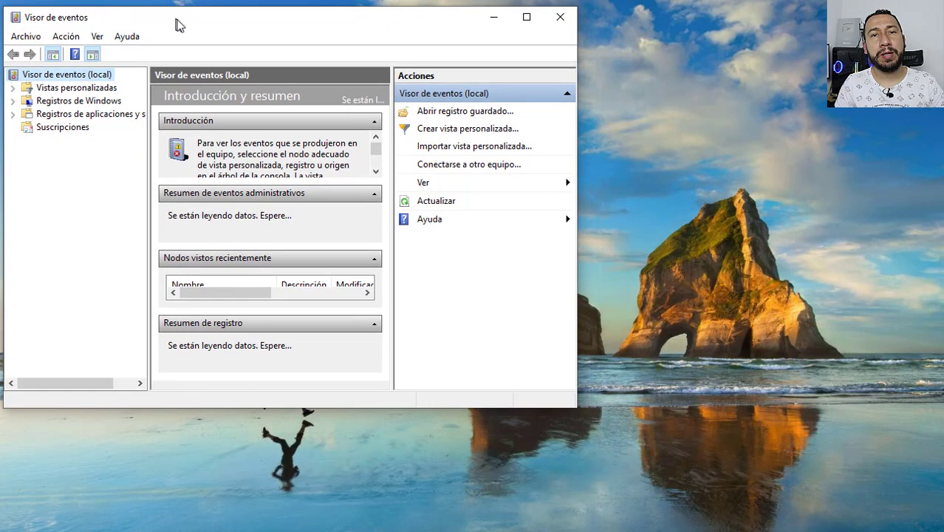
left_click_drag(562, 391, 940, 529)
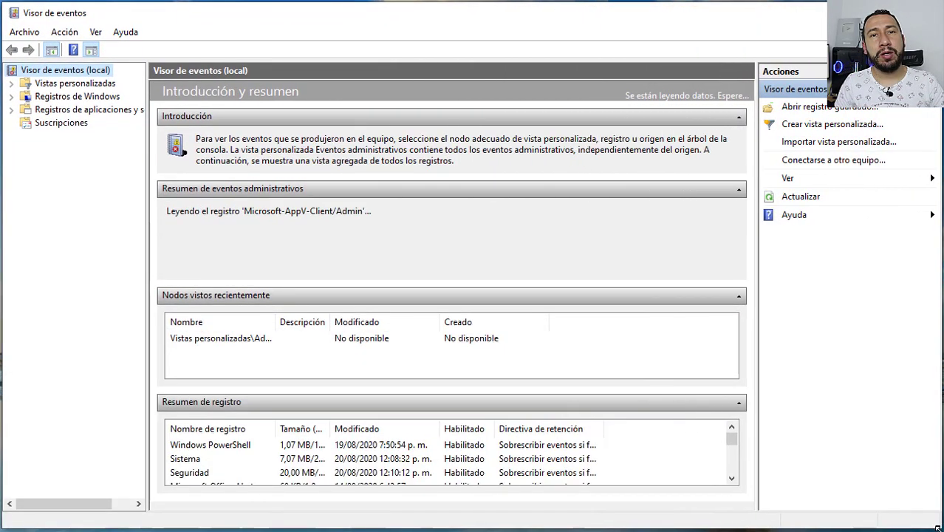
Look through the Aplicación log under Registros de Windows and clear it without saving its events
left_click(12, 95)
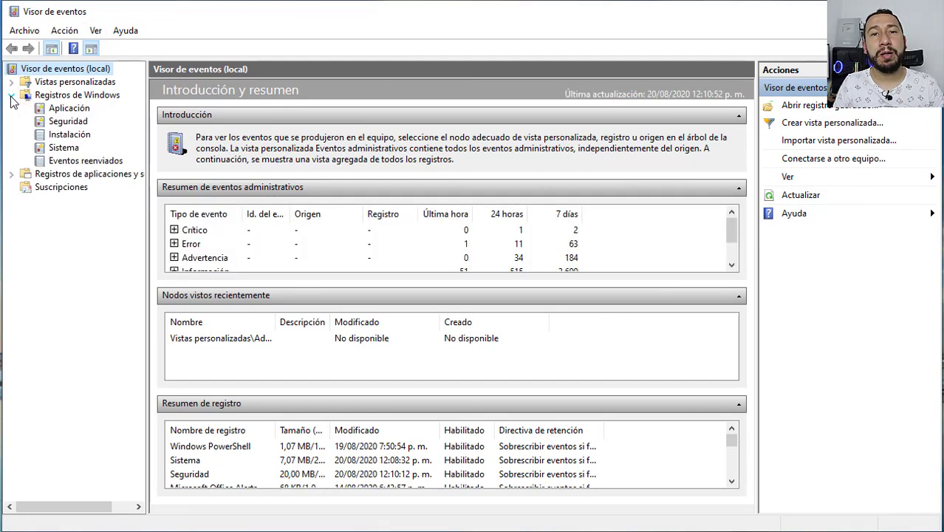
left_click(62, 111)
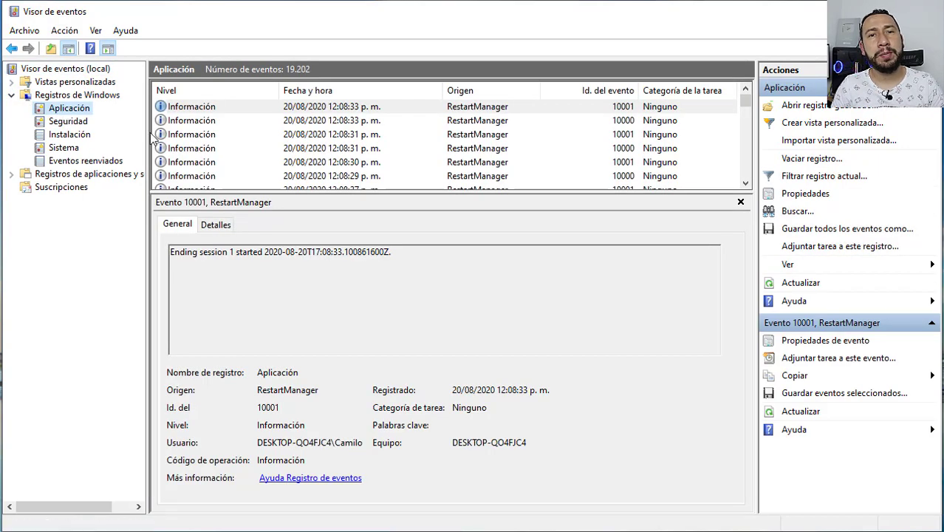
scroll(210, 114, "down", 3)
left_click(196, 133)
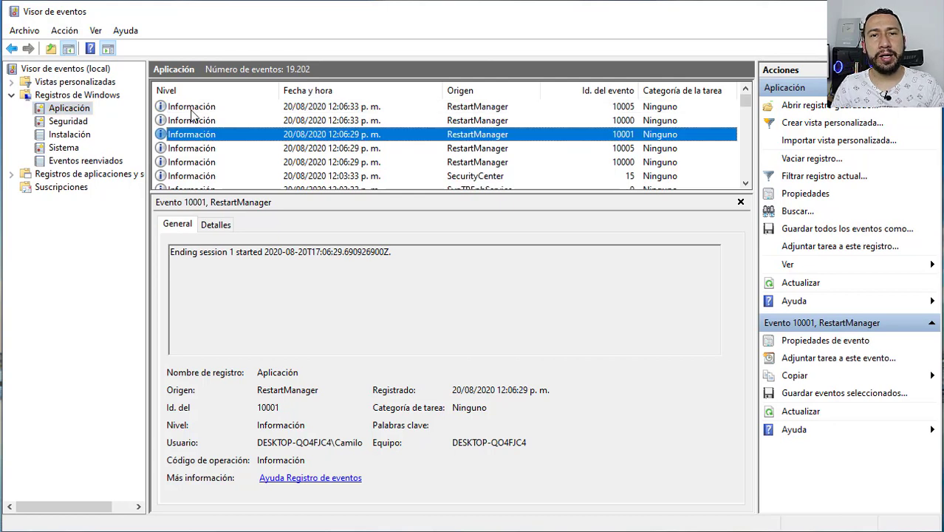
scroll(192, 115, "up", 3)
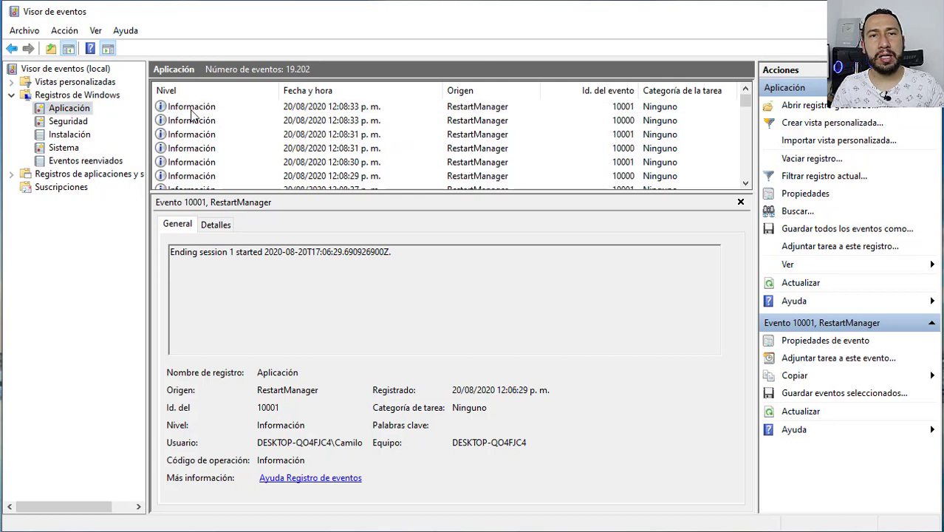
right_click(66, 109)
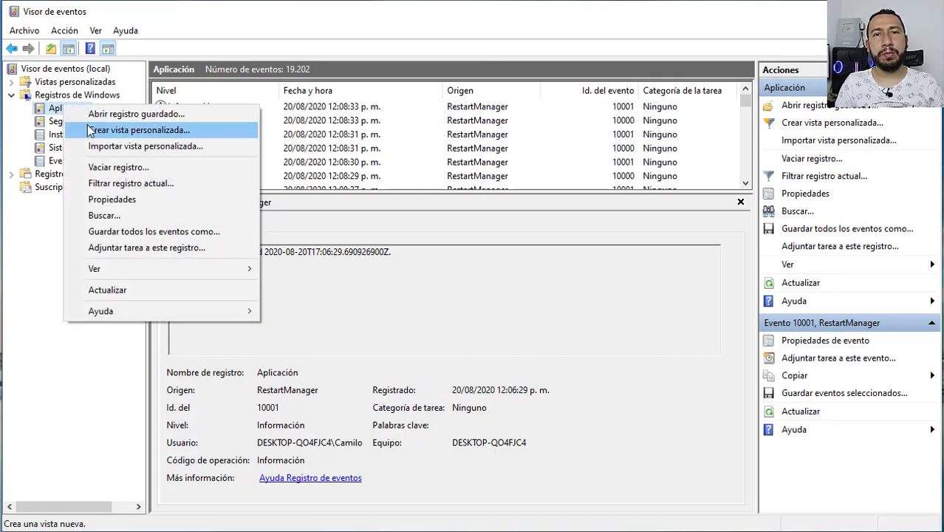
left_click(113, 169)
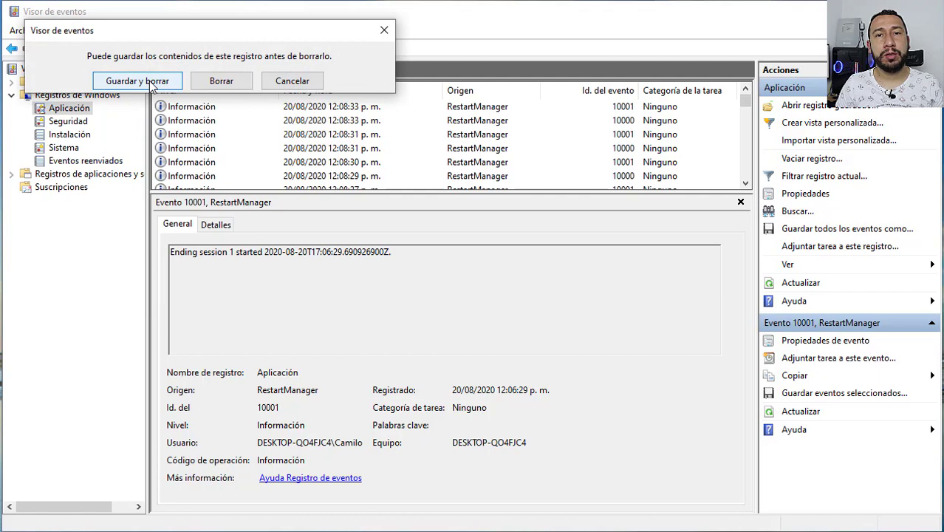
left_click(220, 82)
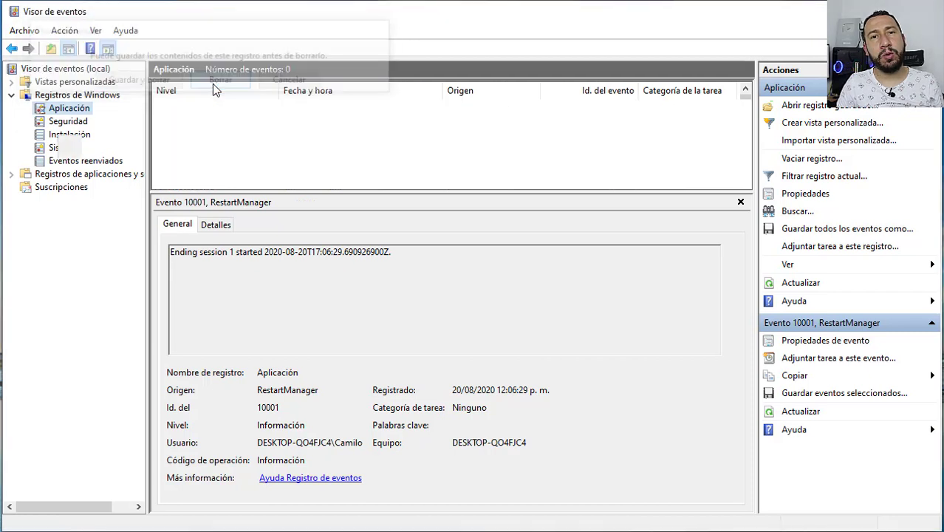
Clear the Seguridad and Instalación logs under Registros de Windows without saving their events
right_click(73, 124)
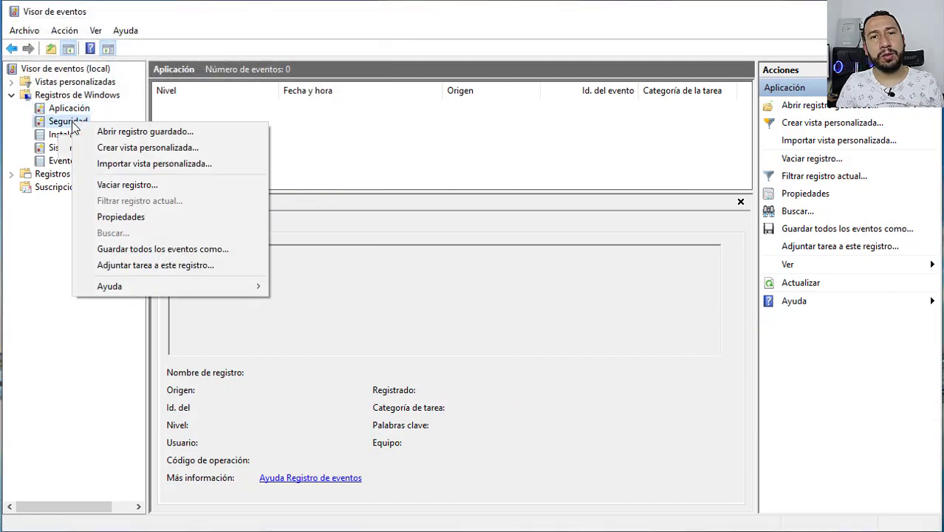
left_click(146, 185)
left_click(225, 102)
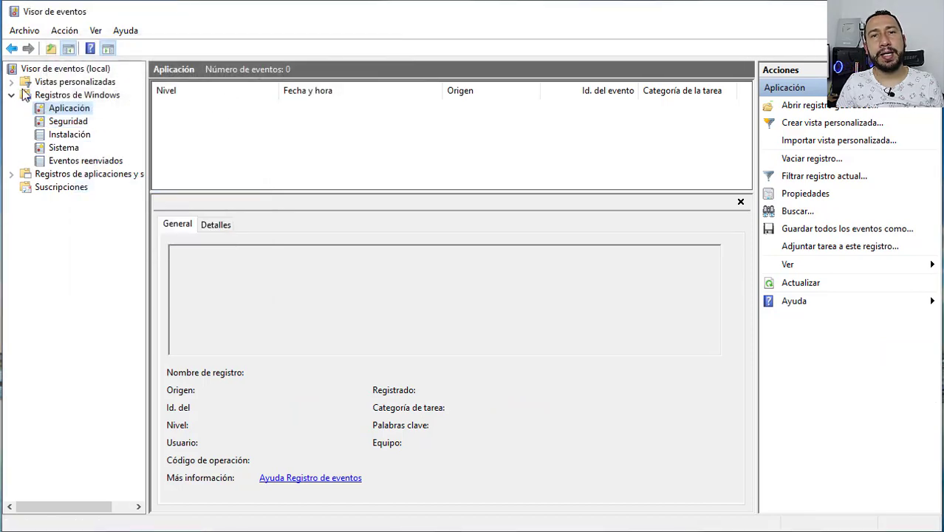
right_click(62, 136)
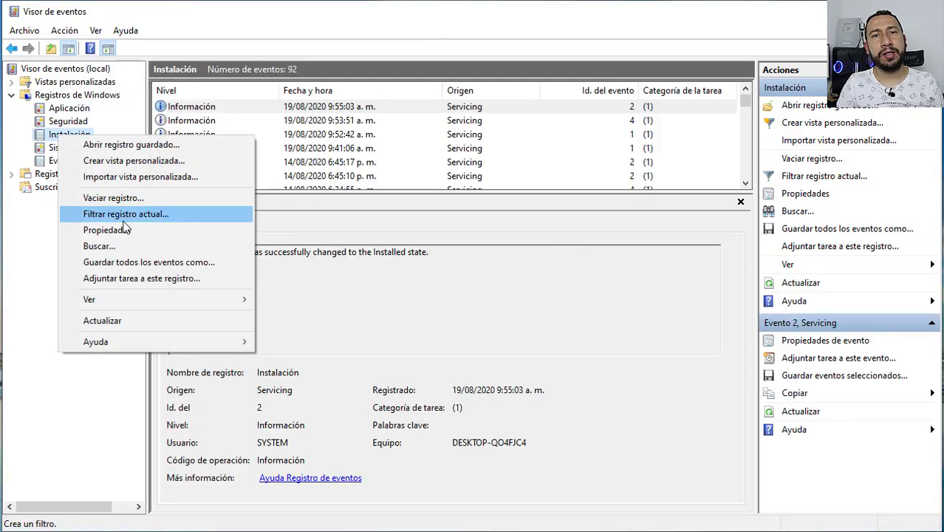
left_click(155, 197)
left_click(259, 120)
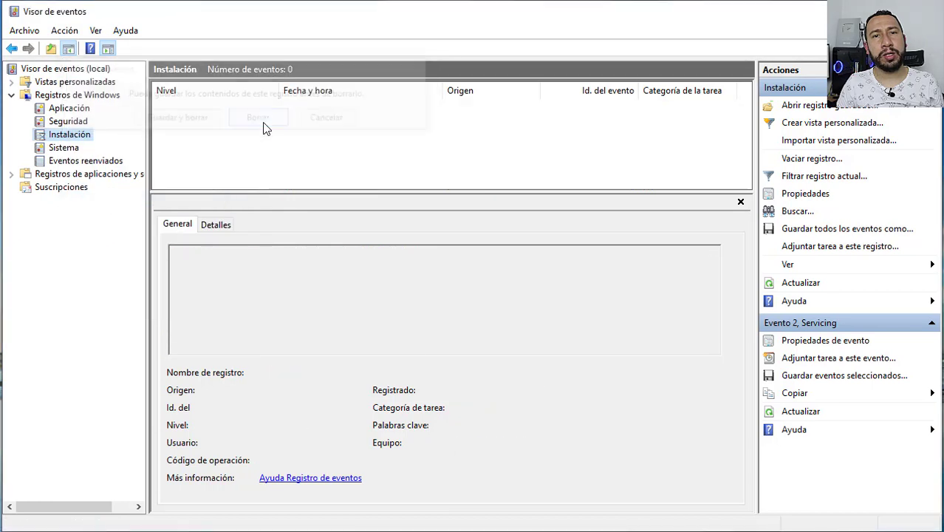
Clear the Sistema log without saving its events, and check the Eventos reenviados, Sistema, Instalación and Seguridad logs
right_click(65, 152)
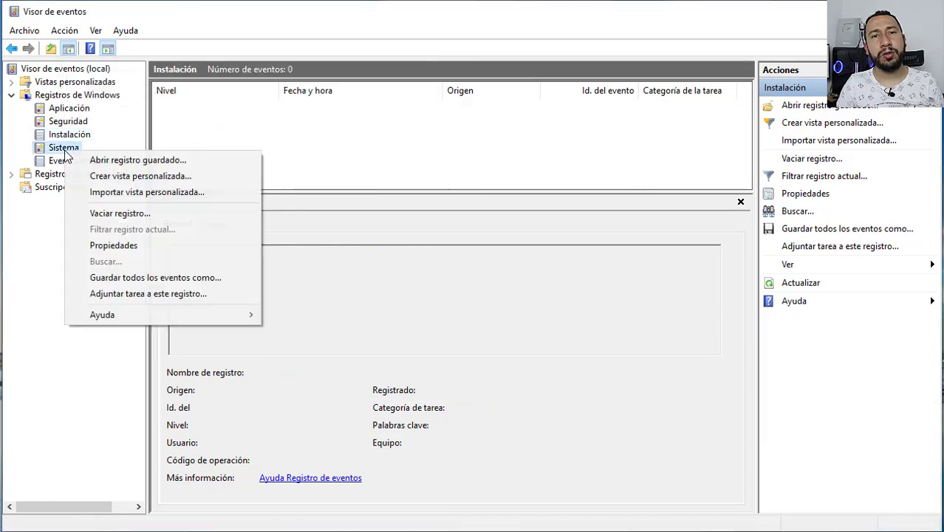
left_click(127, 214)
left_click(268, 141)
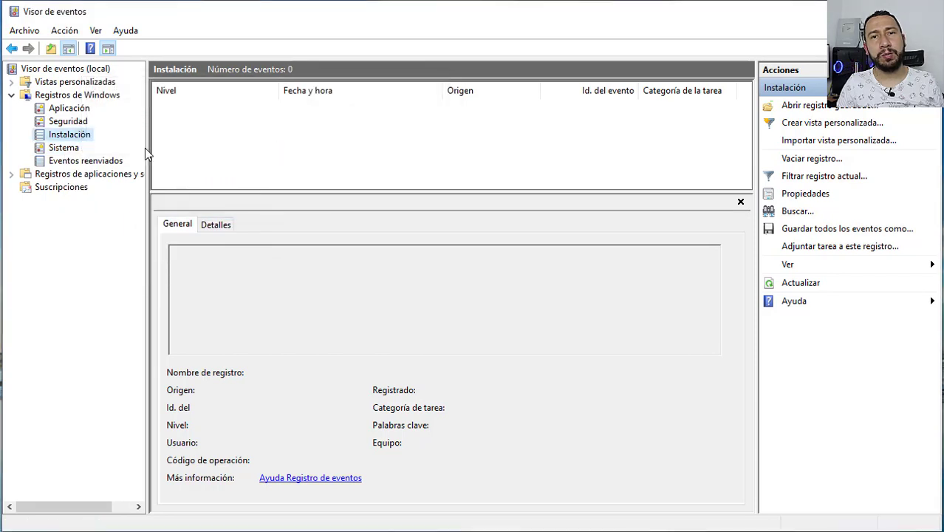
left_click(70, 163)
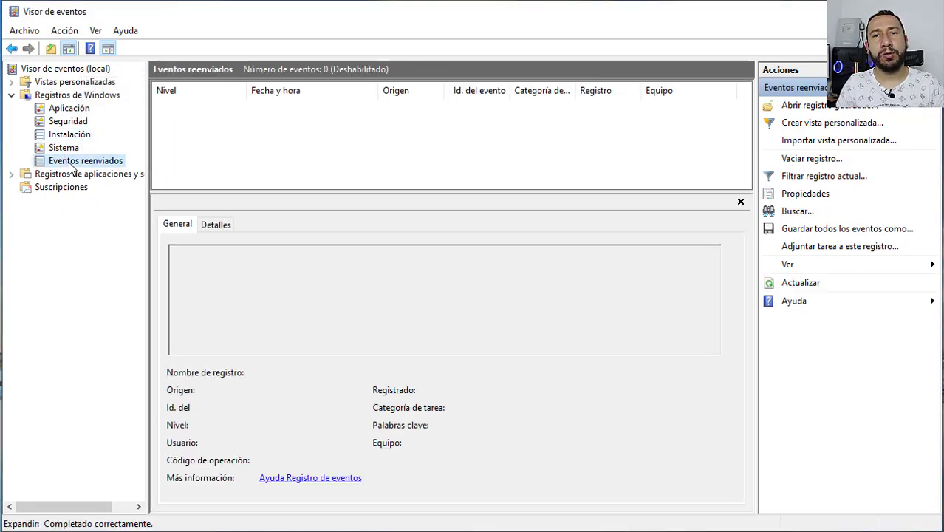
left_click(64, 148)
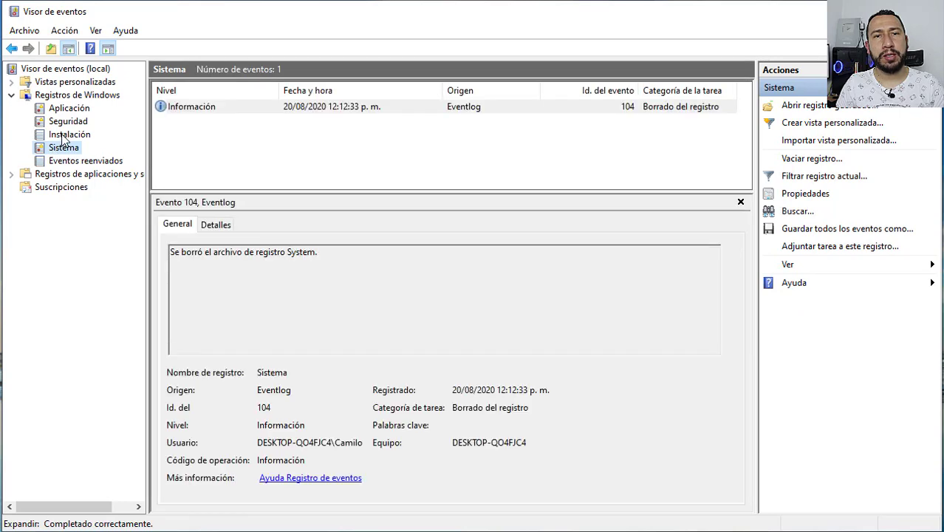
left_click(67, 135)
left_click(65, 122)
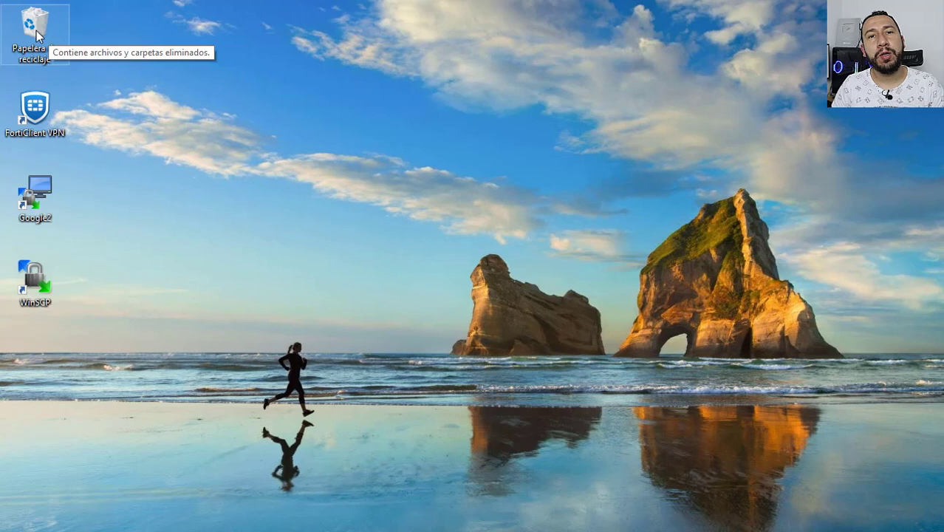
Open the Papelera de reciclaje from the desktop to look over the deleted files and show its management tools
double_click(35, 29)
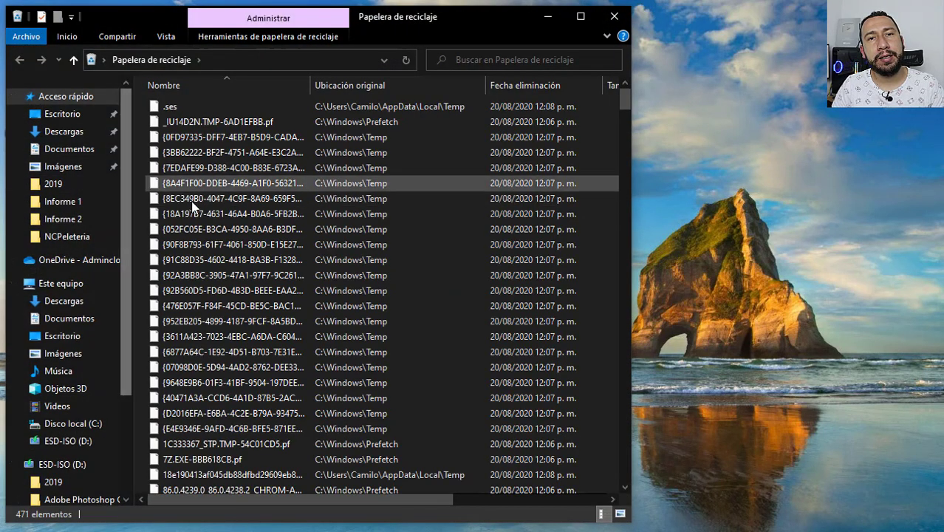
left_click(239, 241)
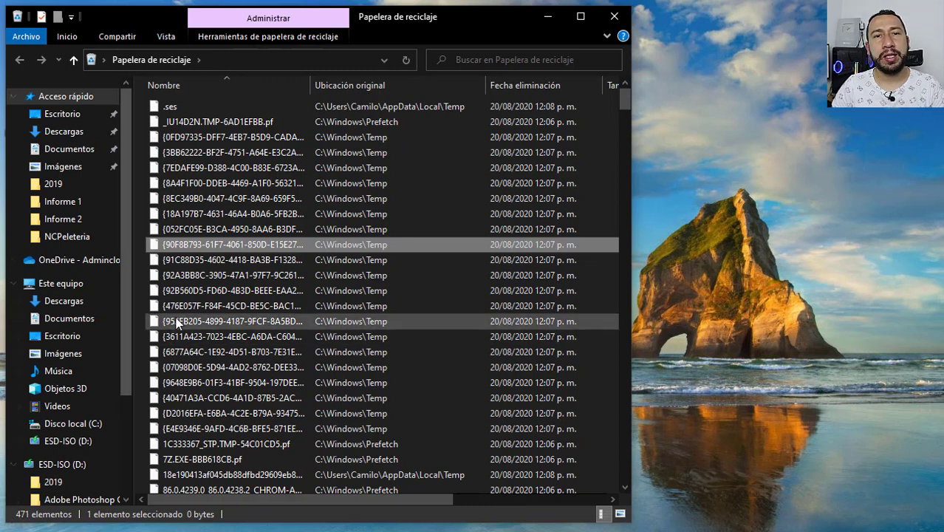
left_click(322, 41)
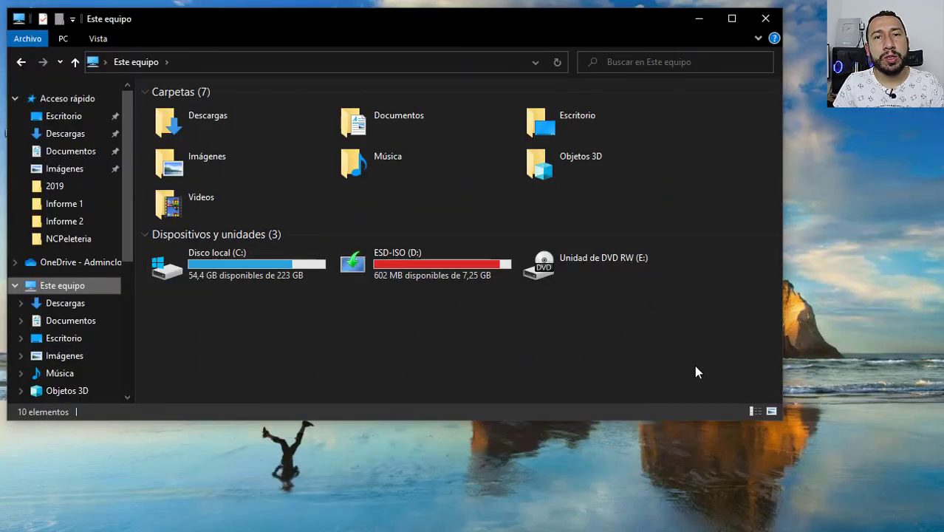
Open the properties of Disco local (C:) from Este equipo and start the disk space cleanup for that drive
left_click_drag(783, 373, 748, 375)
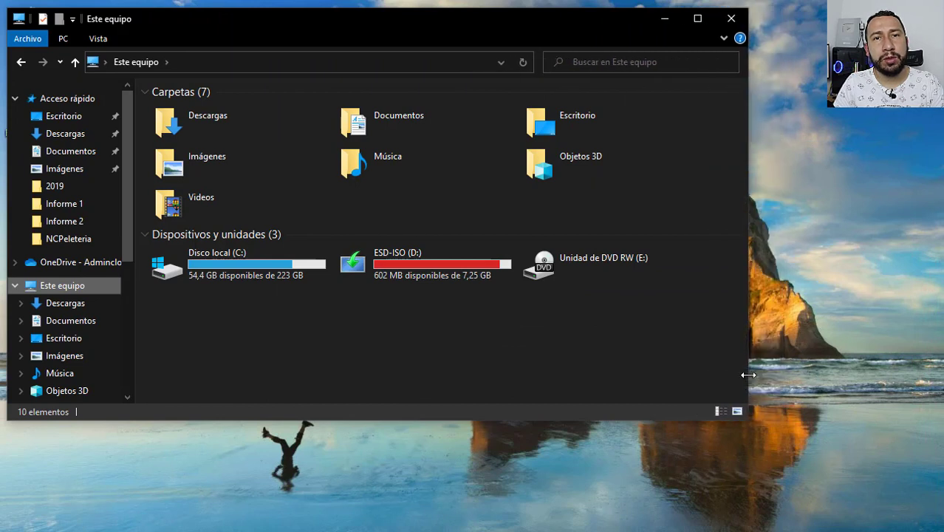
right_click(223, 265)
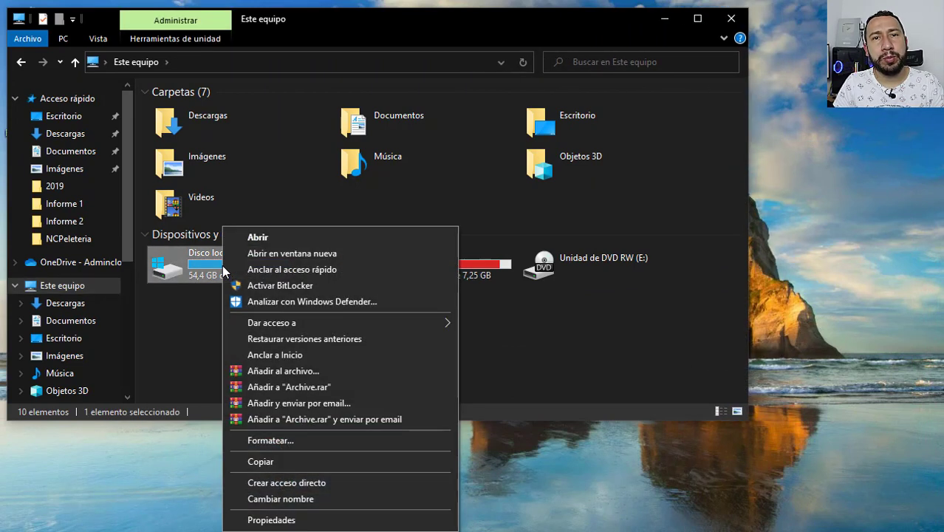
left_click(272, 521)
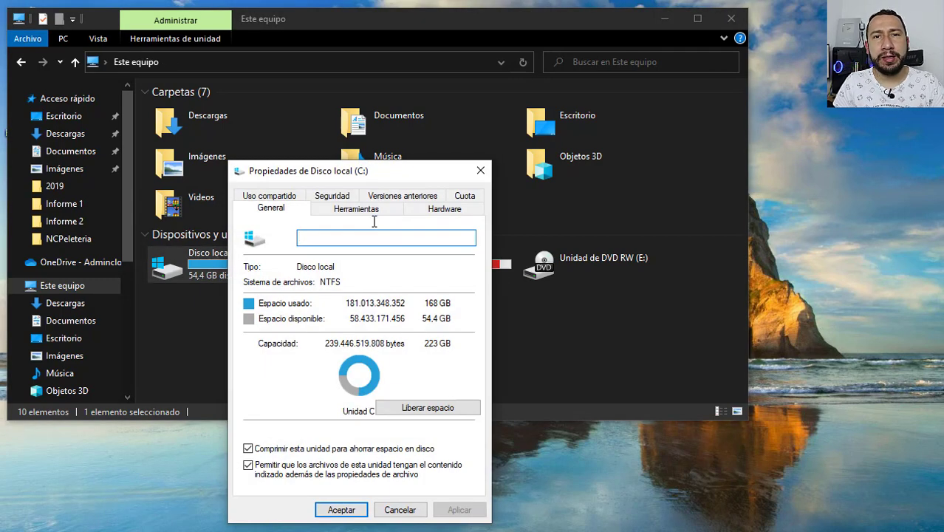
left_click_drag(368, 173, 269, 62)
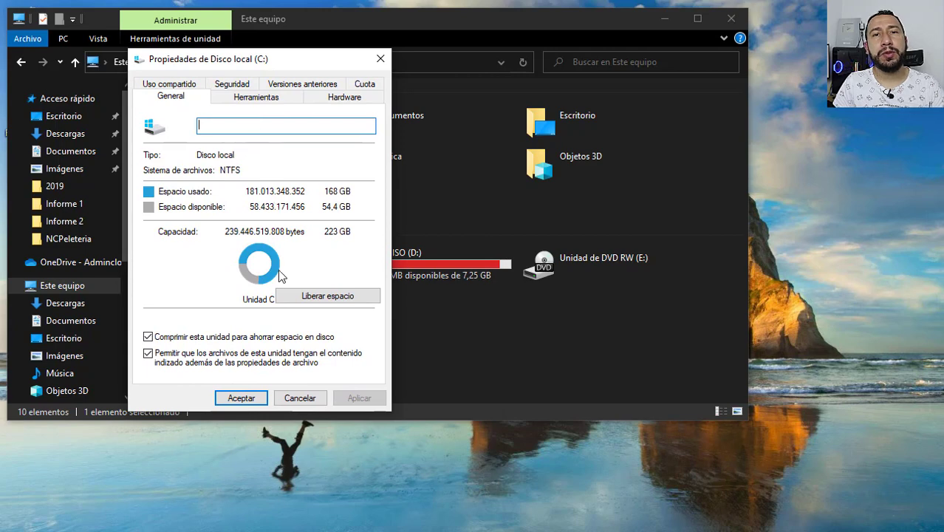
left_click(331, 300)
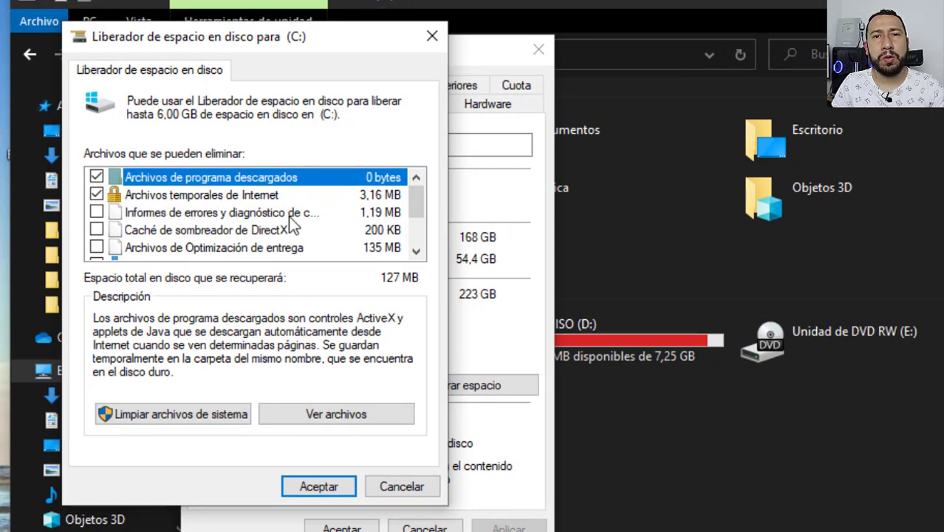
Mark the error reports, Caché de sombreador de DirectX, Archivos de Optimización de entrega and Archivos temporales for deletion in the C: cleanup
left_click_drag(413, 202, 414, 256)
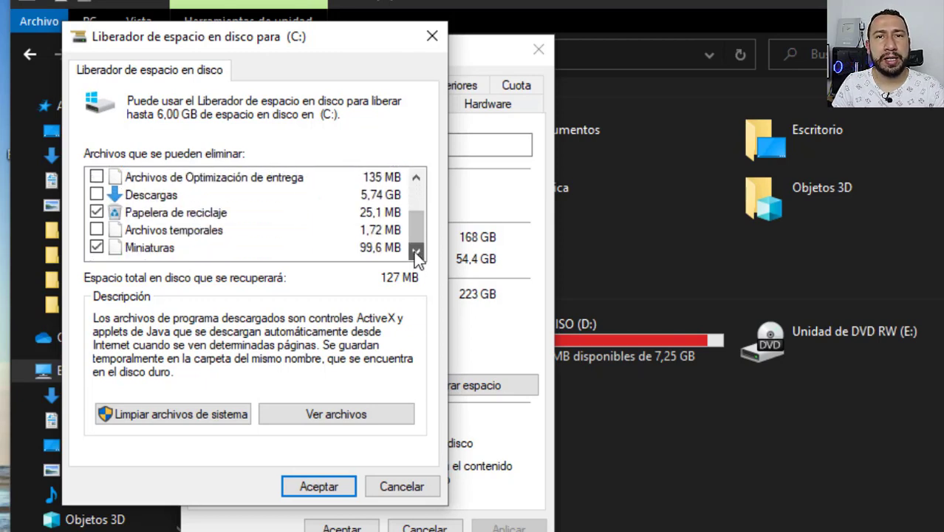
left_click_drag(414, 230, 422, 168)
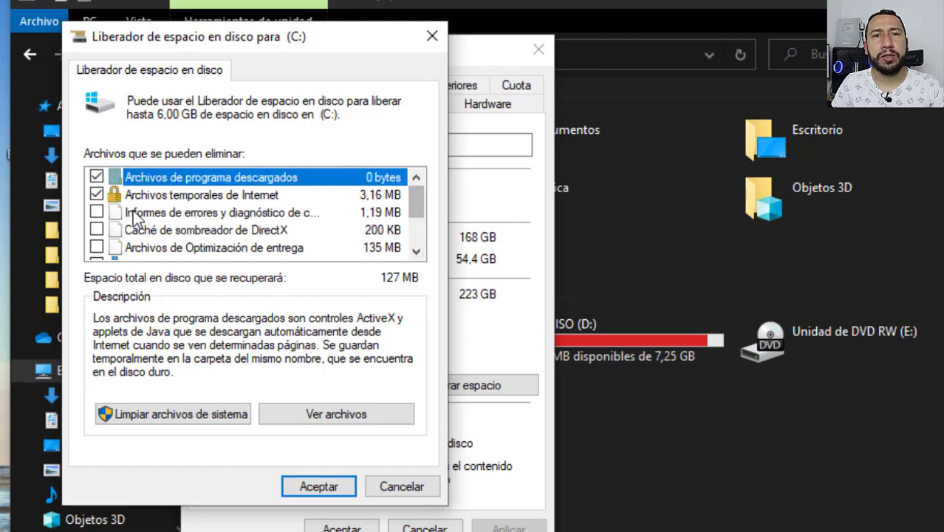
left_click(97, 212)
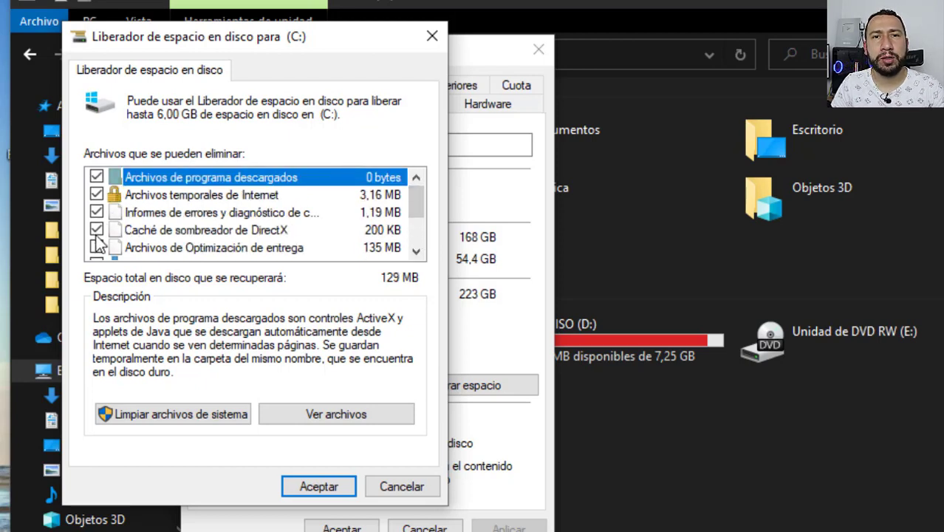
left_click(97, 249)
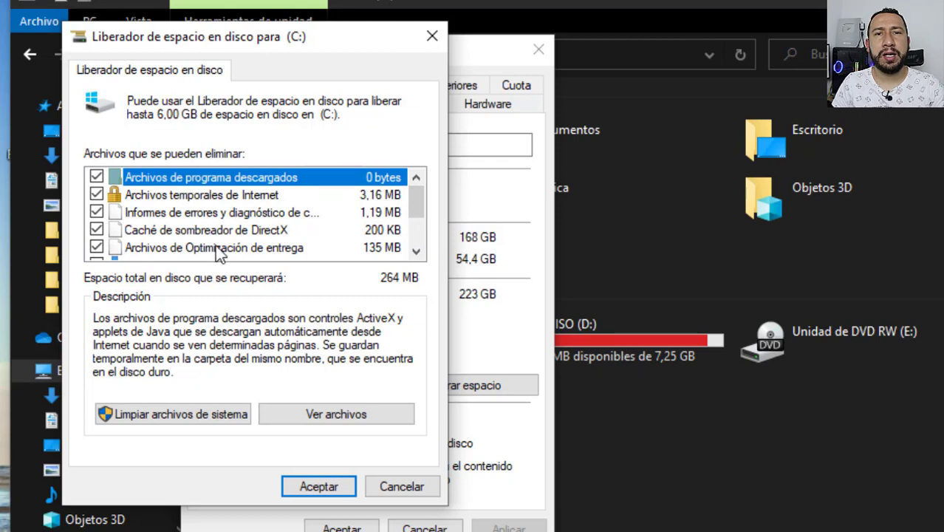
left_click_drag(417, 192, 417, 220)
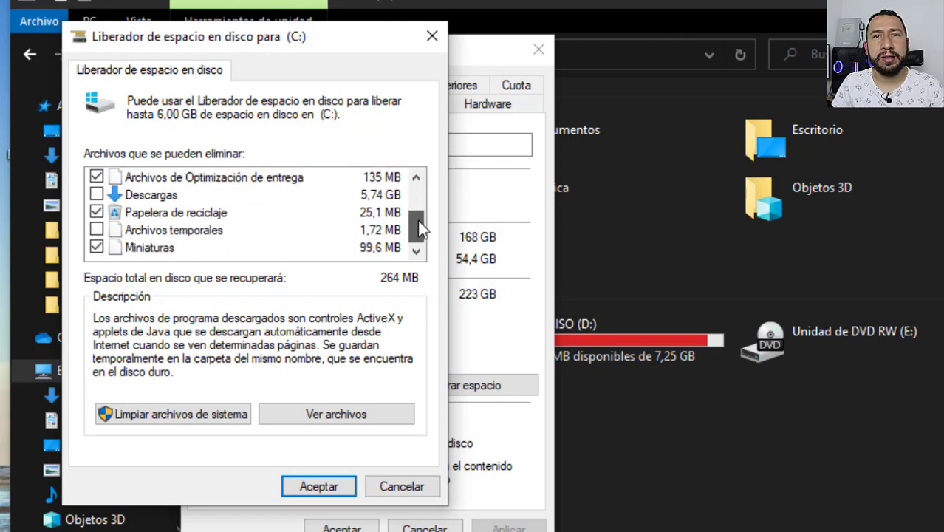
left_click(97, 231)
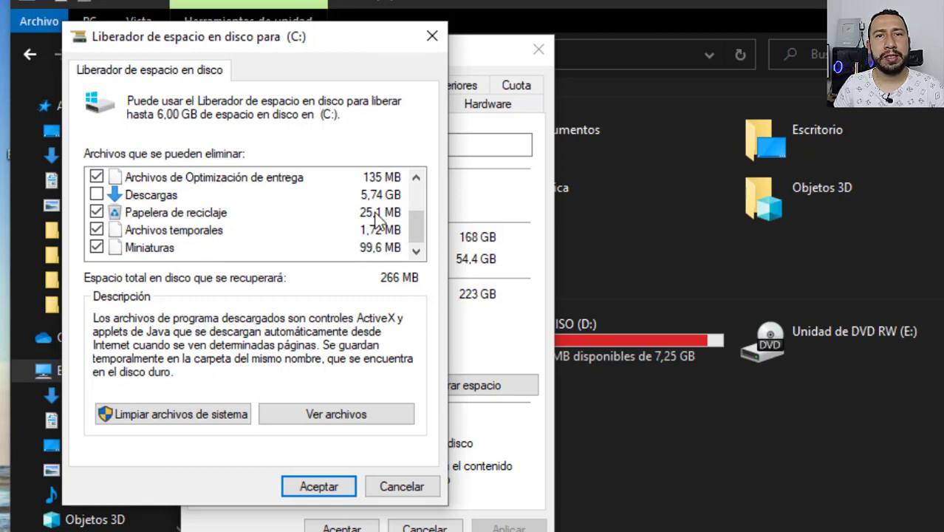
Read the description of the Descargas cleanup category and look through the Descargas folder before returning to Este equipo
left_click(145, 200)
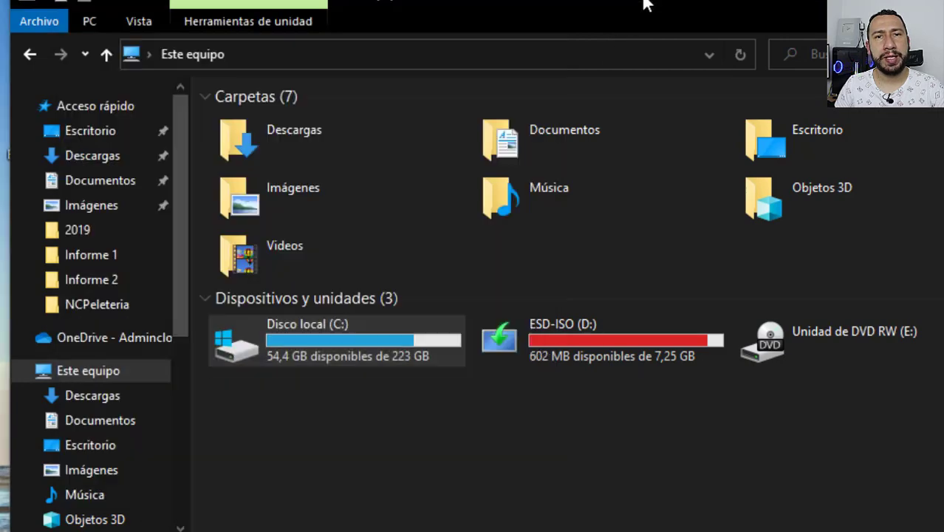
double_click(291, 161)
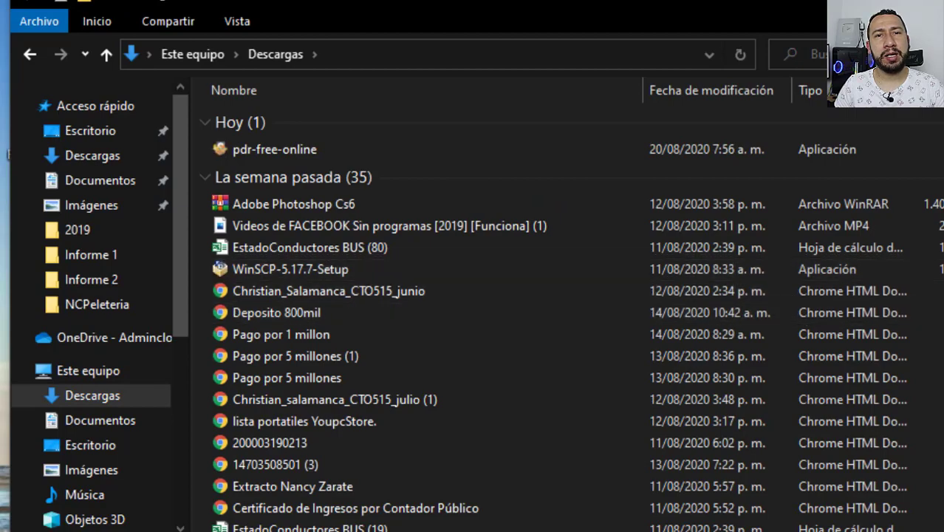
scroll(518, 318, "down", 20)
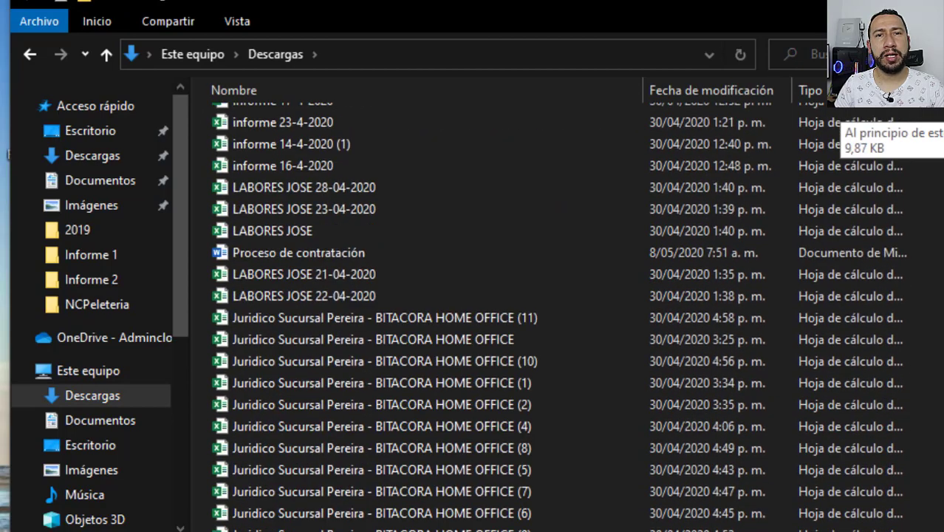
scroll(517, 318, "up", 15)
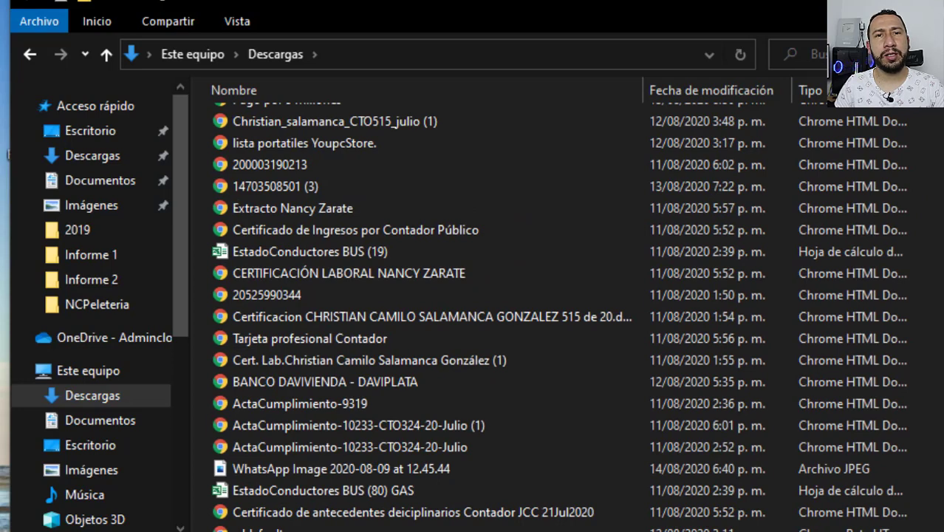
left_click(85, 378)
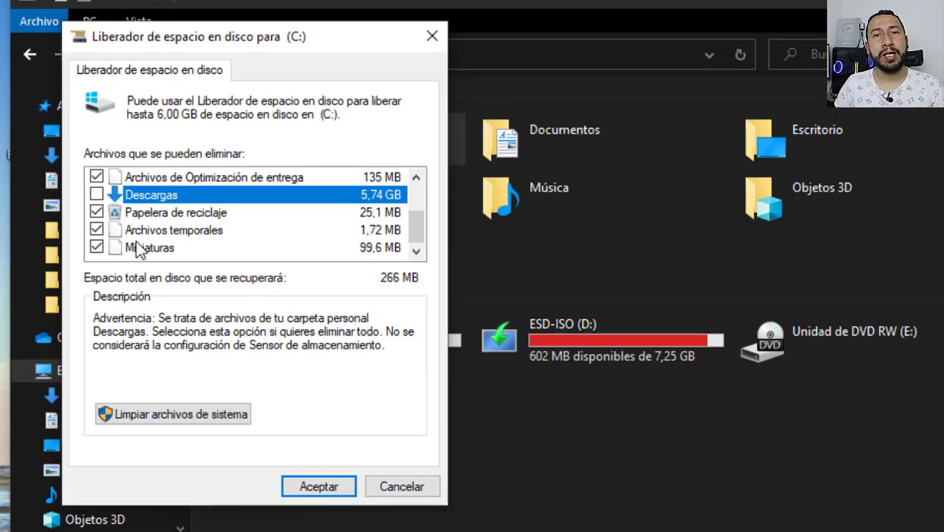
Run the cleanup of C:, permanently deleting the marked files and granting administrator permission for the WinSAT folder and similar items
left_click(319, 487)
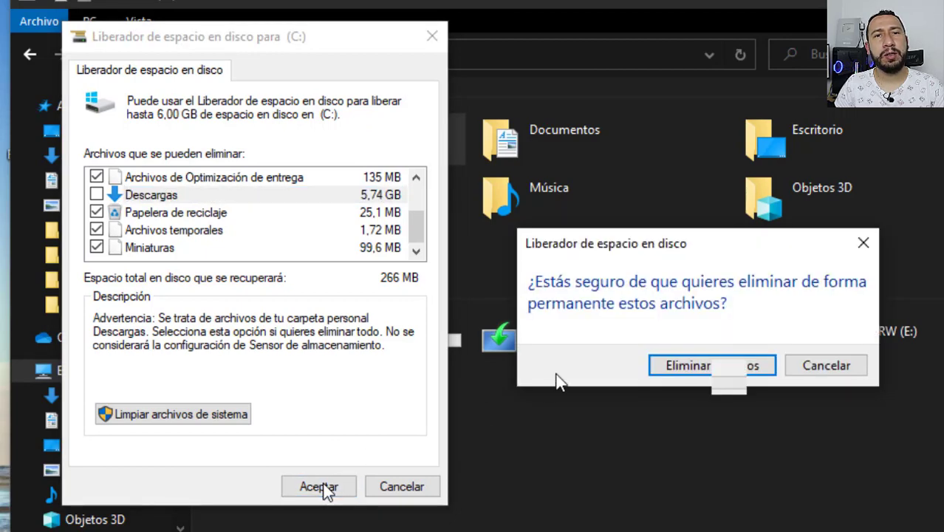
left_click(715, 367)
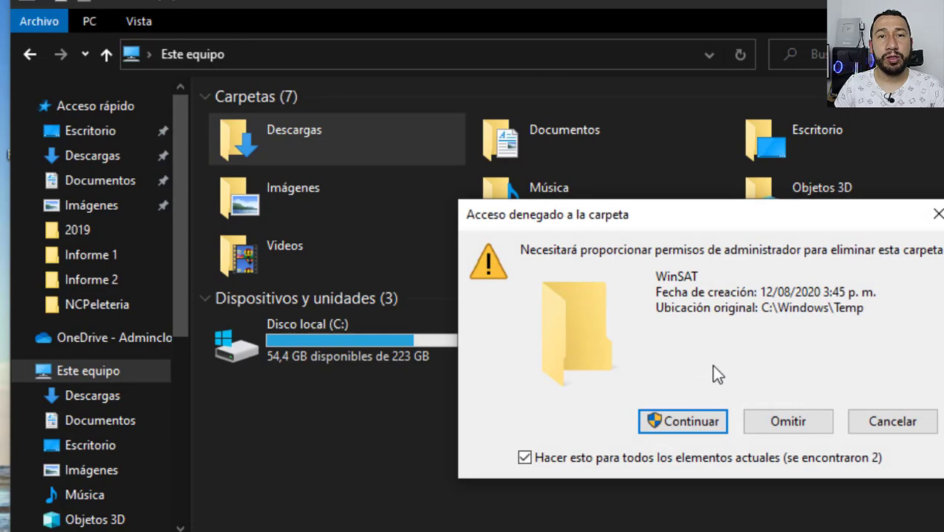
left_click(686, 419)
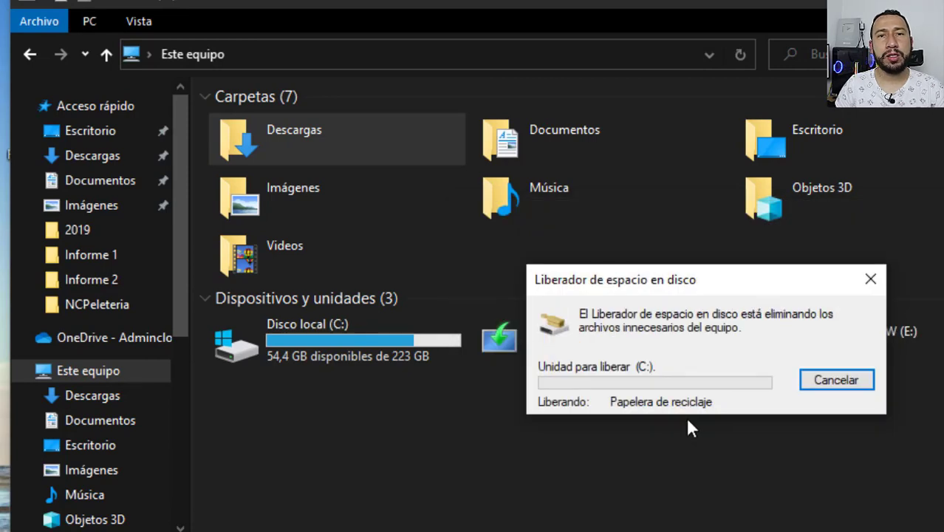
Start the disk space cleanup for C: again from its properties and extend it to system files
key("alt+Tab")
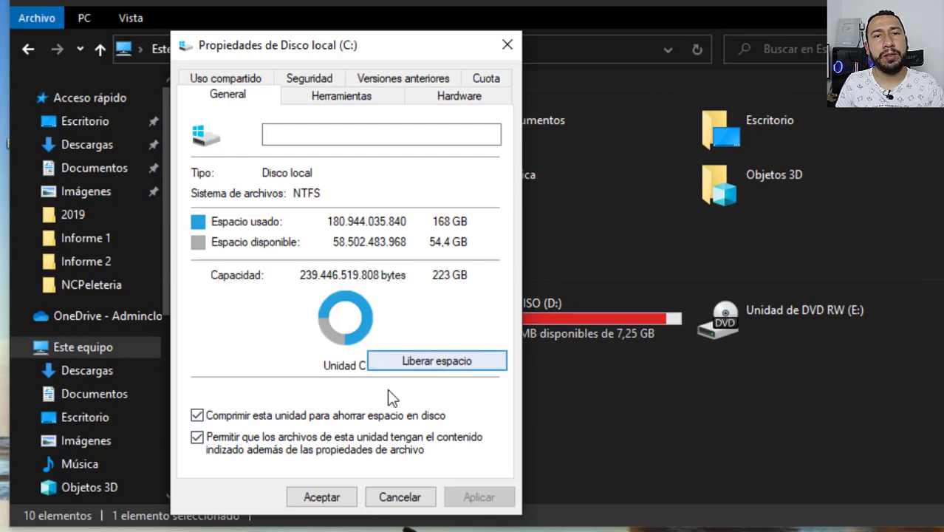
left_click(424, 365)
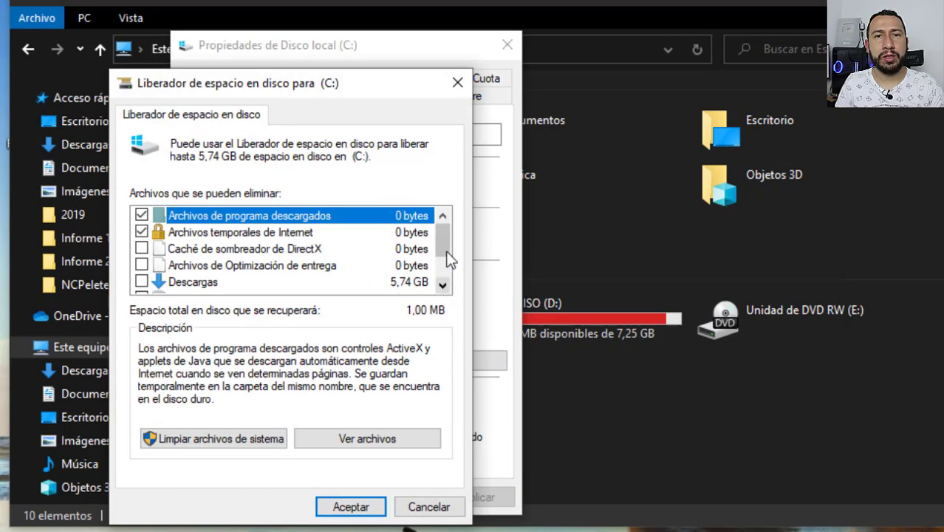
mouse_move(446, 249)
left_mouse_down()
mouse_move(449, 279)
mouse_move(446, 236)
left_mouse_up()
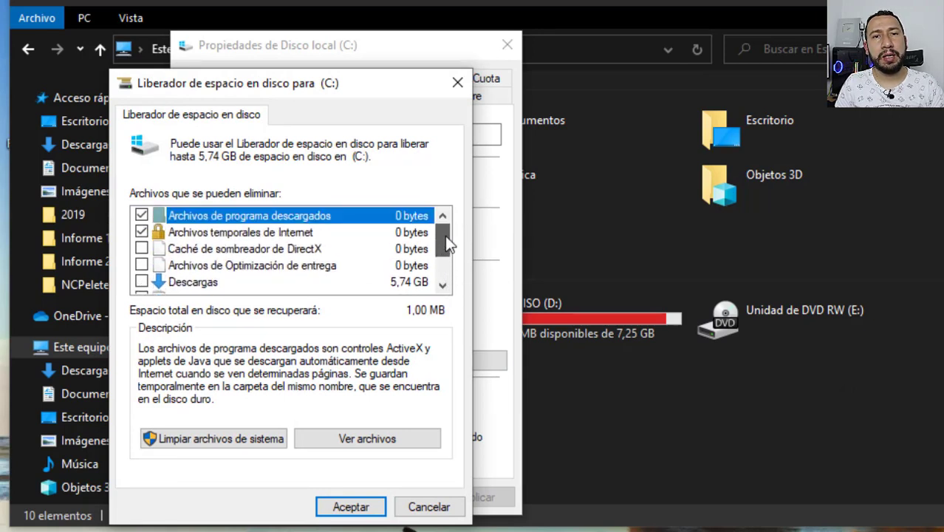
left_click(215, 439)
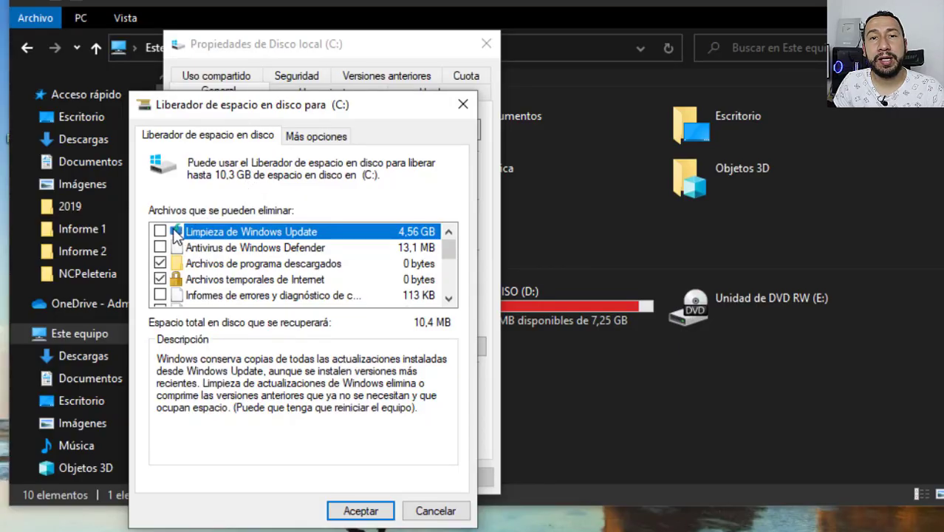
Include Limpieza de Windows Update and the other categories except Descargas, and permanently delete those files from C:
left_click(159, 231)
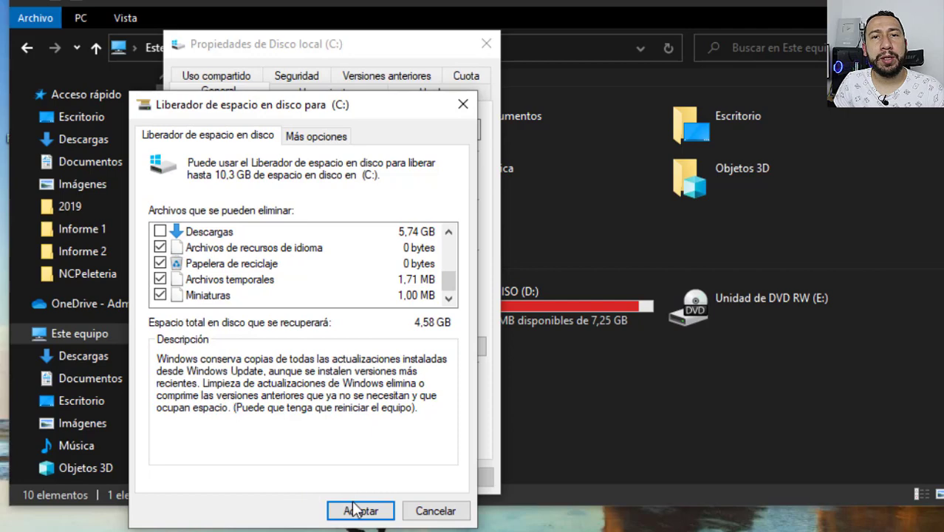
left_click(355, 510)
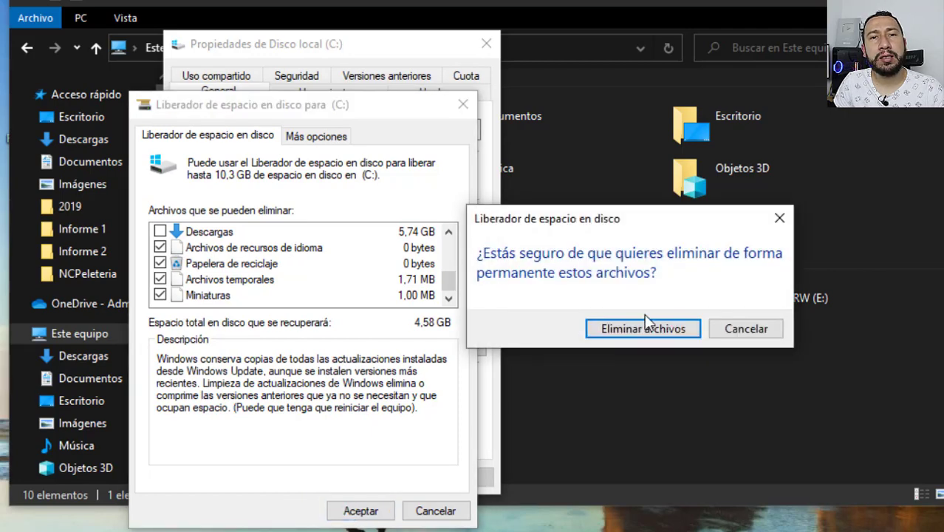
left_click(645, 329)
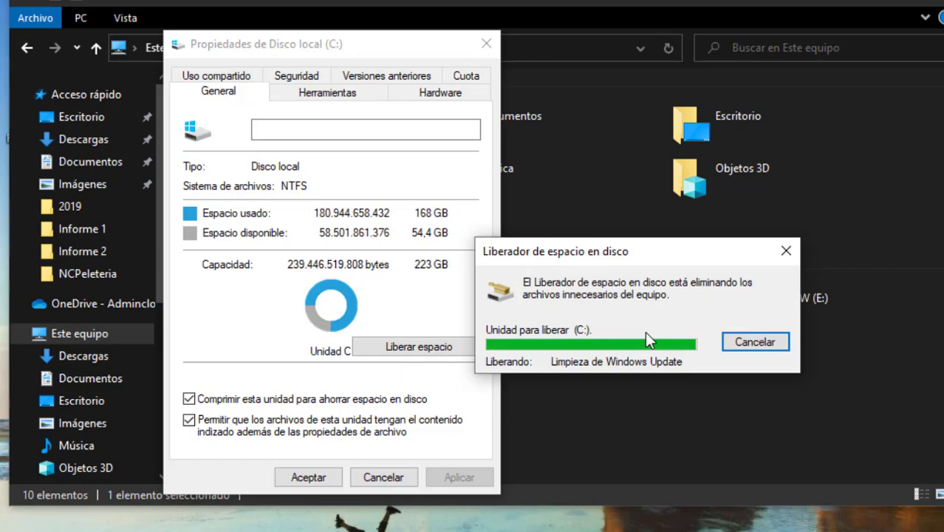
key("Escape")
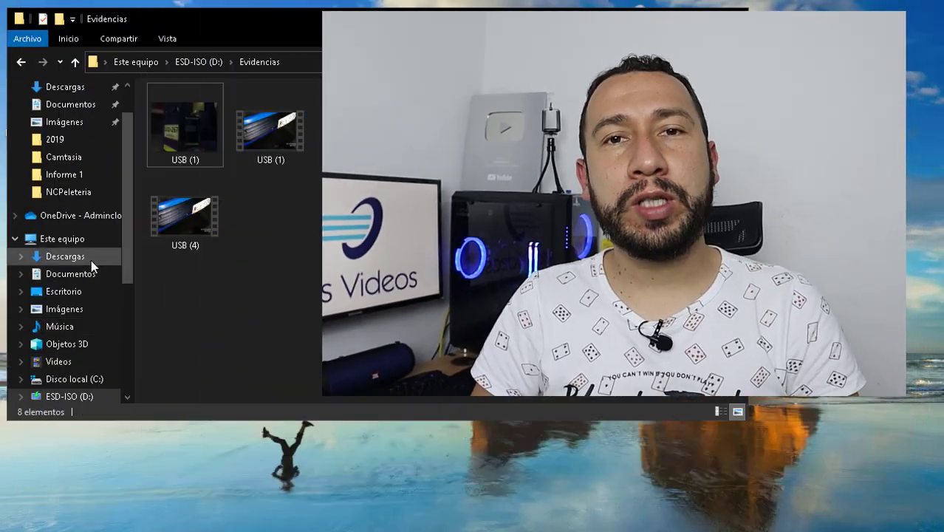
Open the properties of Disco local (C:) from Este equipo and show its error-checking and optimization tools
left_click(62, 240)
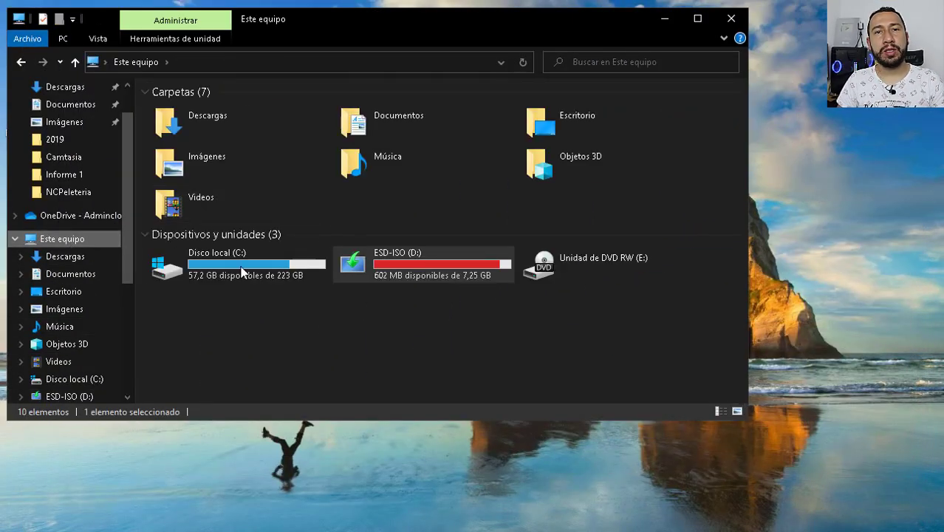
right_click(195, 269)
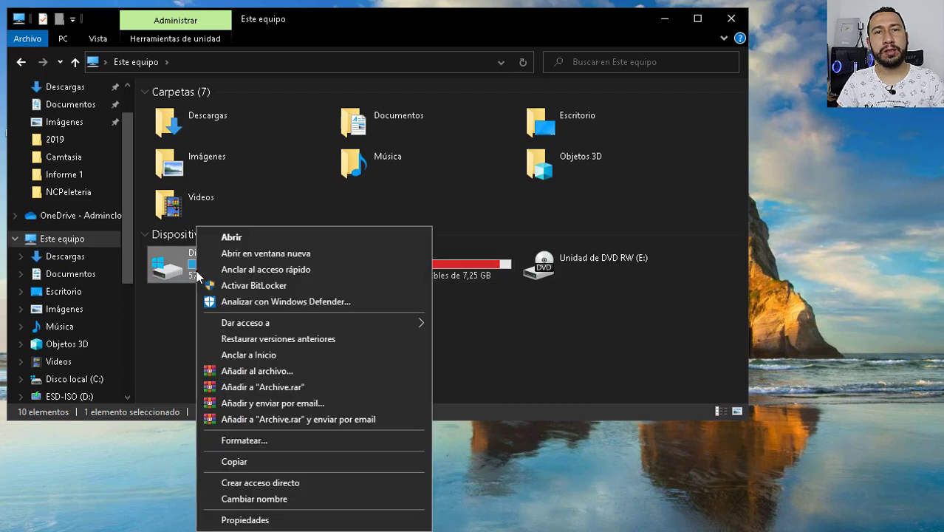
left_click(243, 520)
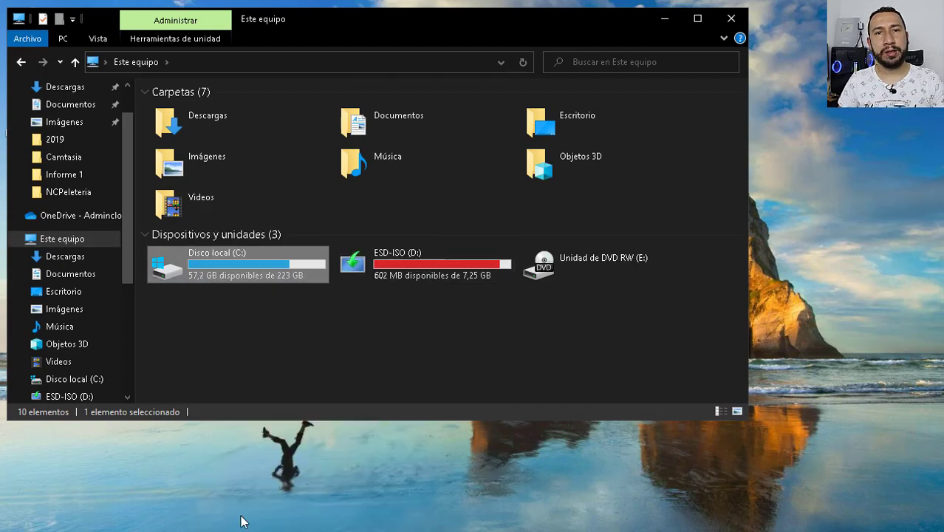
left_click(279, 91)
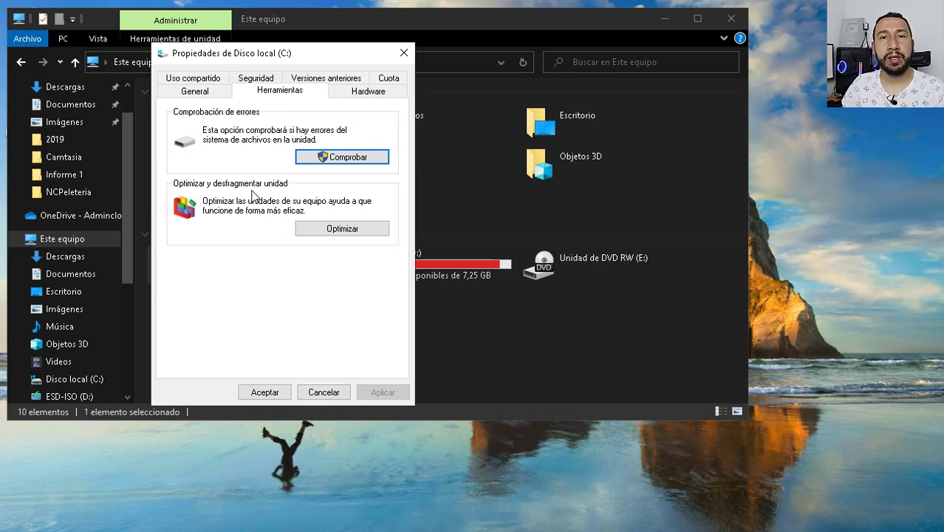
Check the media type and current status of the drives in Optimizar unidades, and close the window
left_click(345, 231)
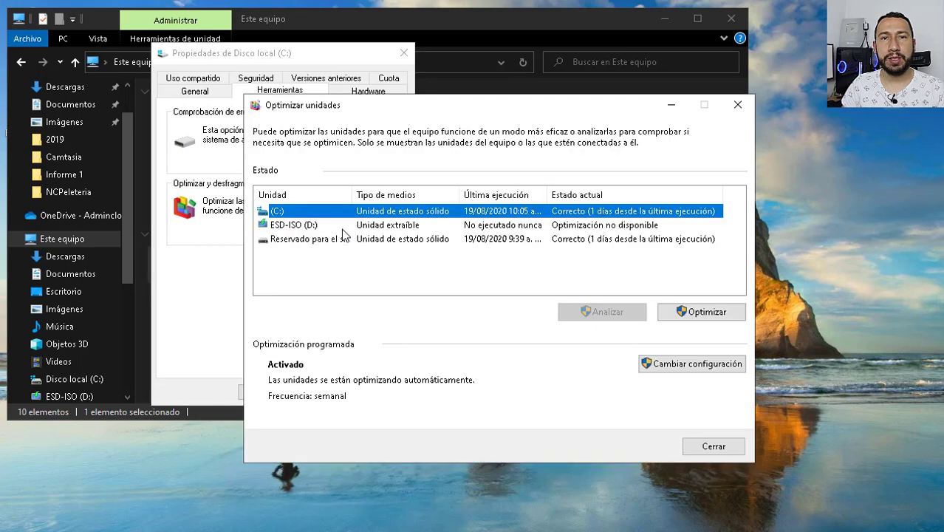
left_click_drag(475, 104, 300, 56)
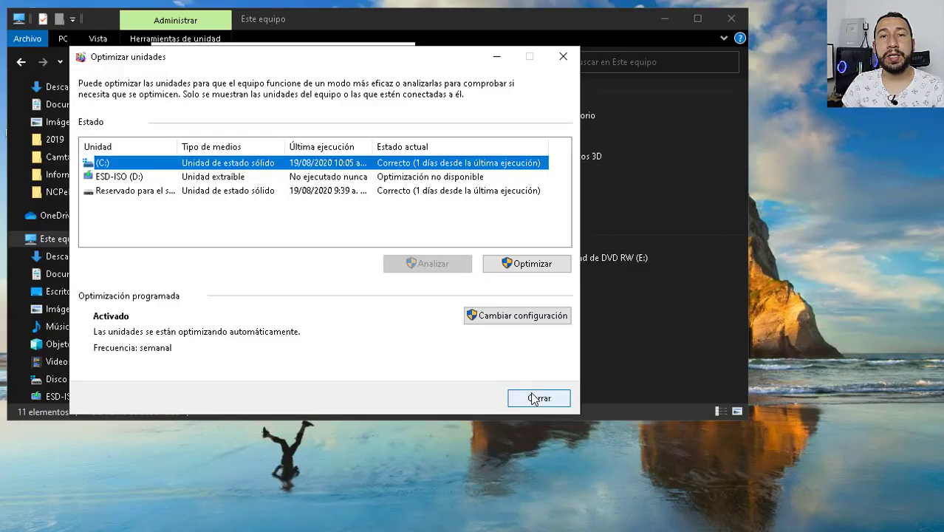
left_click(539, 395)
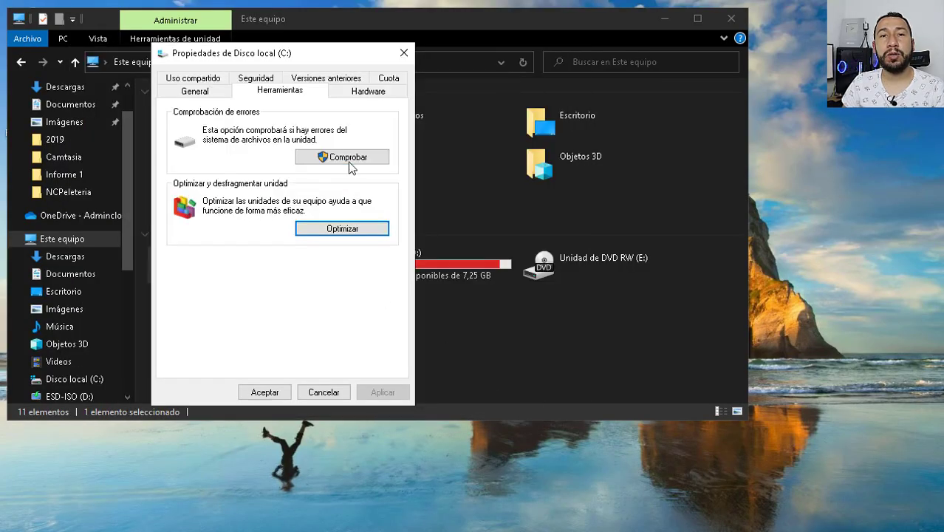
Reopen Optimizar unidades, analyze the hard disk drive F: and start optimizing it
left_click(330, 233)
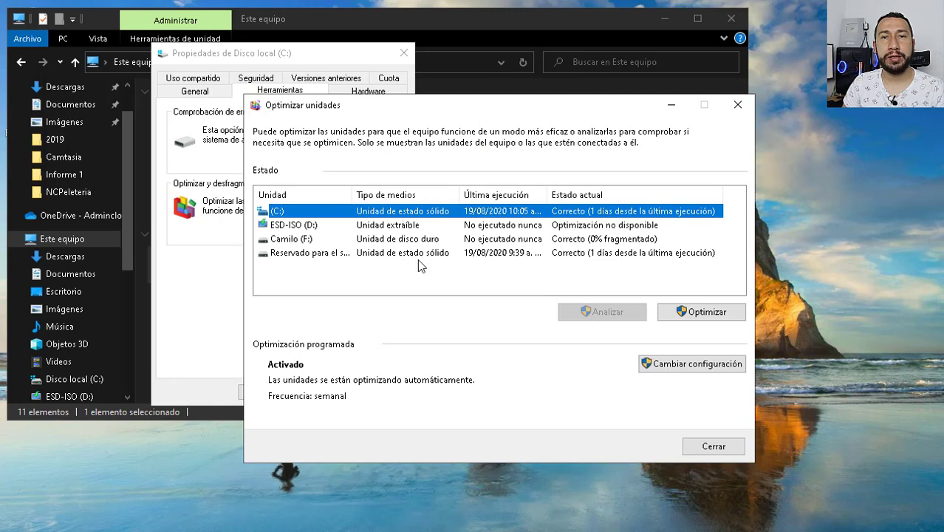
left_click(403, 240)
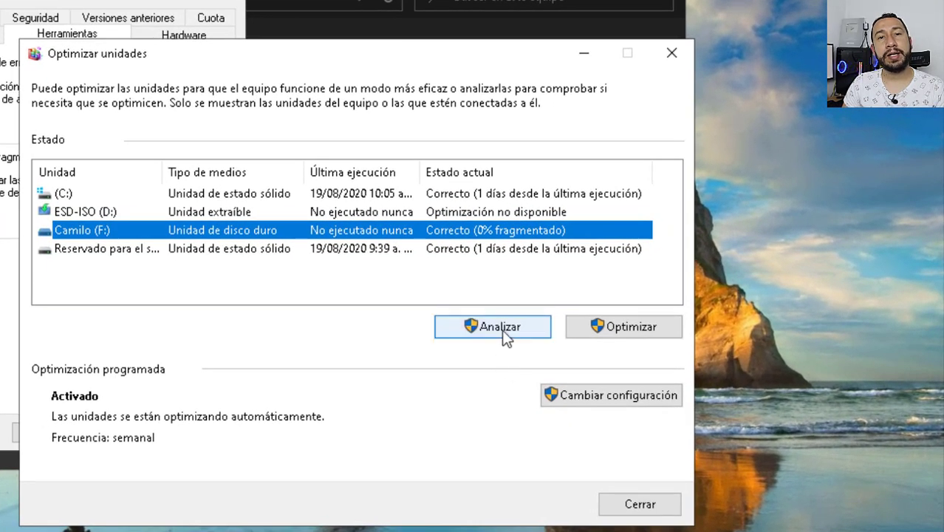
left_click(505, 332)
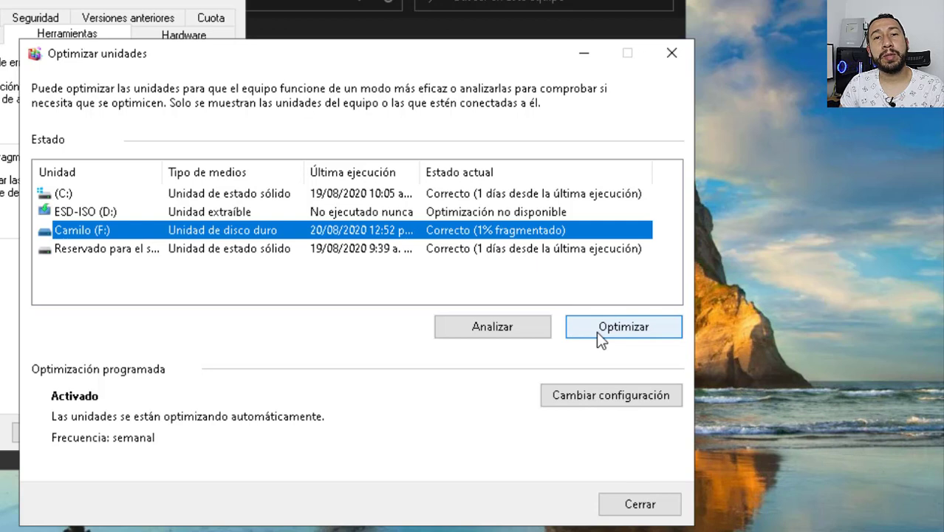
left_click(599, 336)
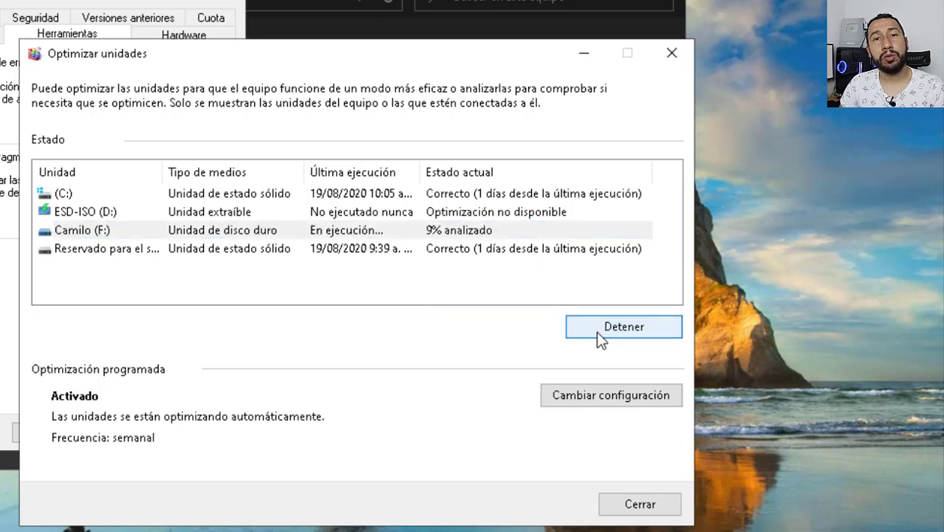